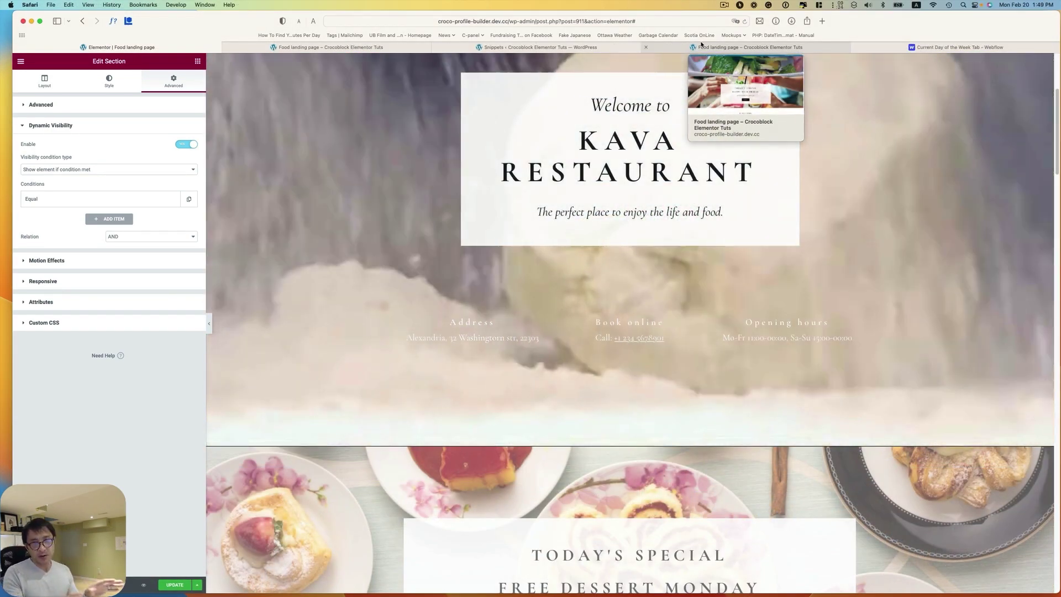
Step: Scroll the Elementor preview through the Free Dessert Monday, Taco Tuesday and Happy Hour Friday sections
scroll(687, 464, down, 3)
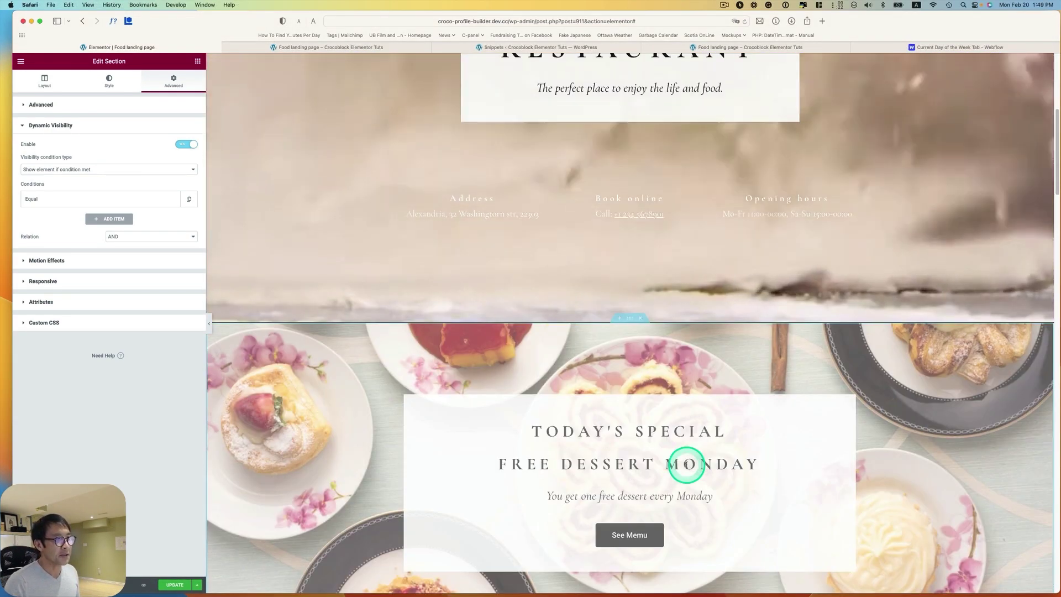
scroll(687, 464, down, 3)
scroll(686, 465, down, 4)
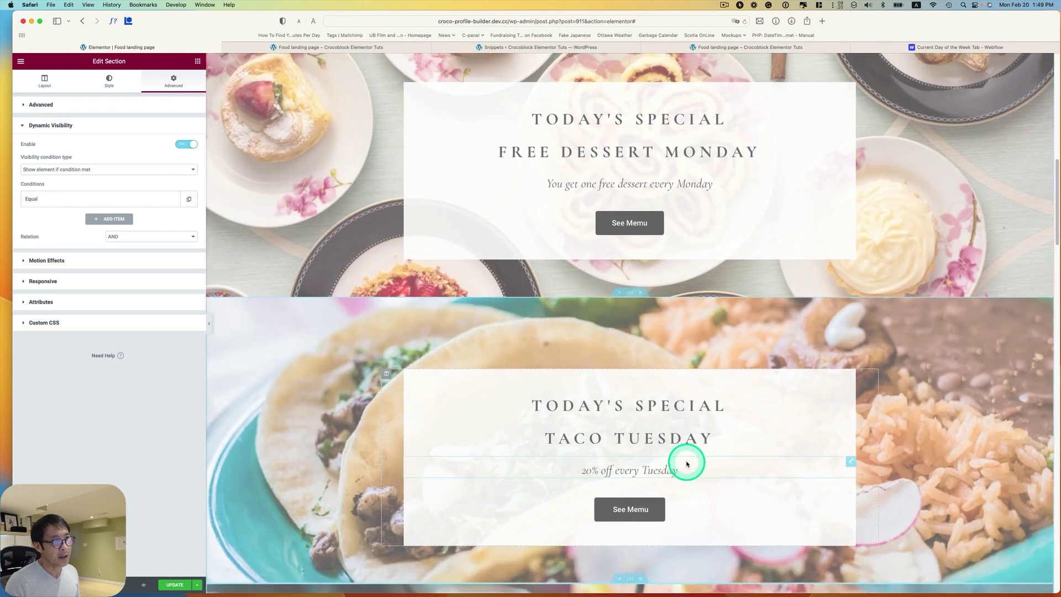
scroll(687, 463, up, 3)
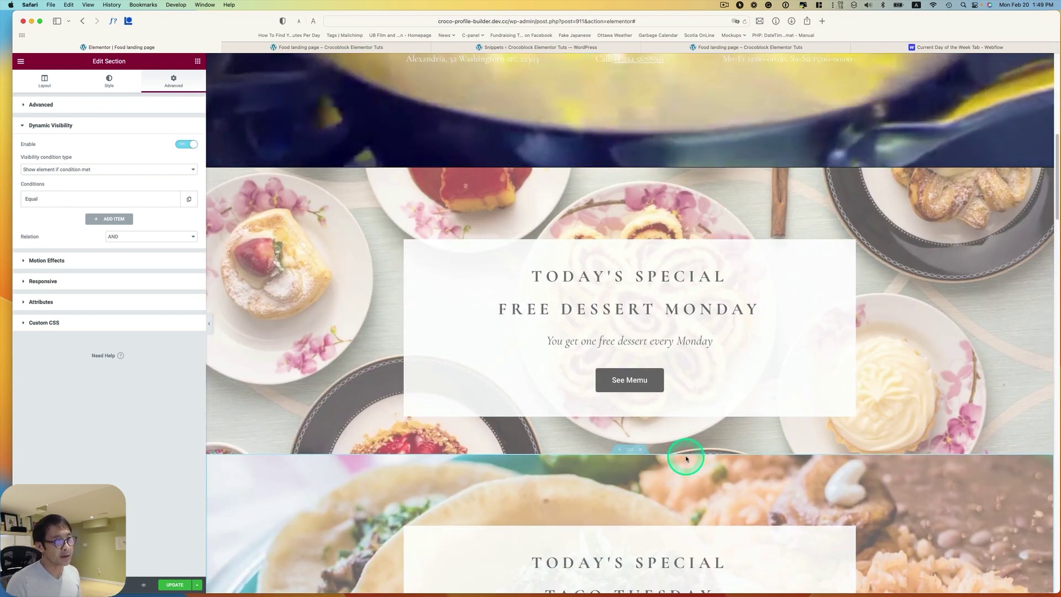
scroll(685, 411, down, 1)
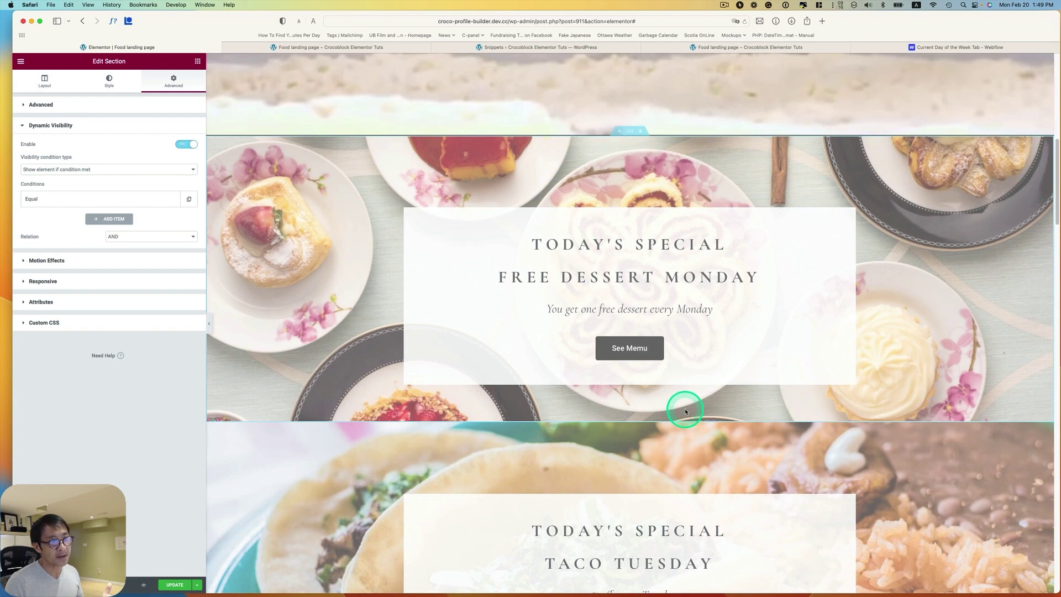
scroll(685, 412, down, 3)
scroll(691, 429, down, 5)
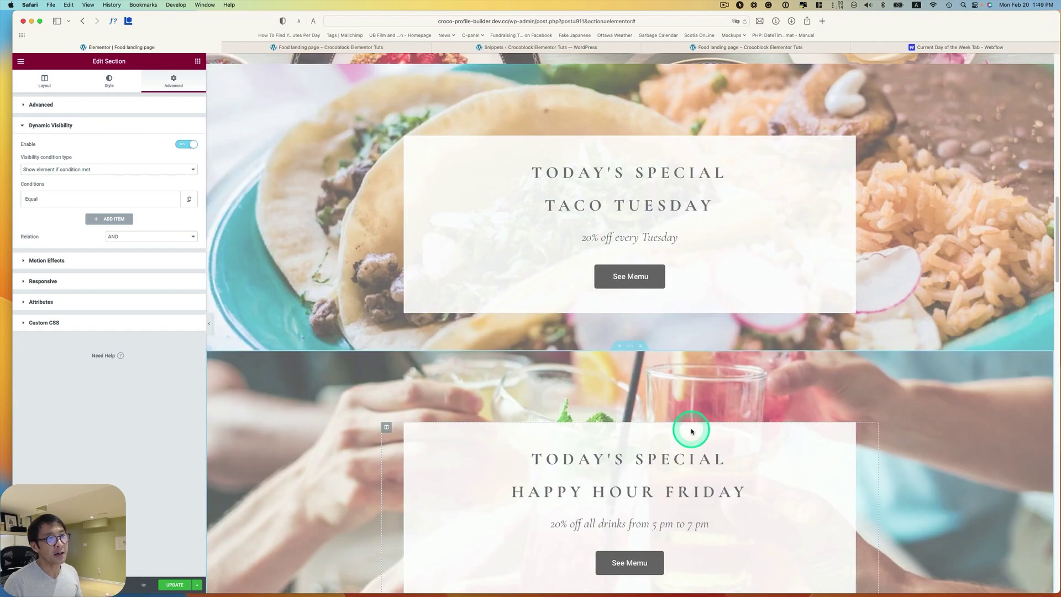
scroll(691, 430, down, 2)
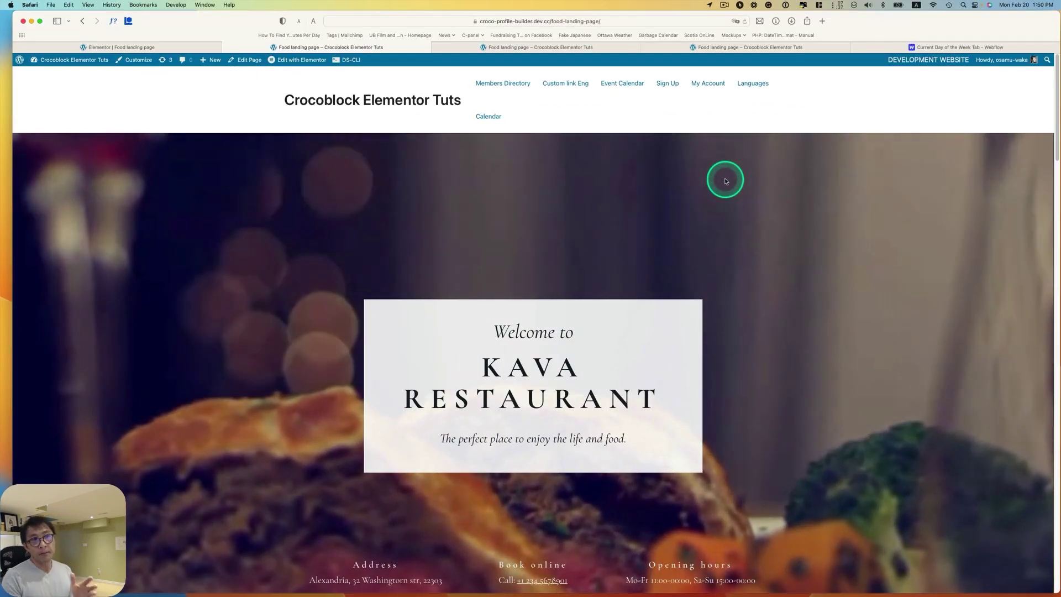
Step: Scroll the live restaurant page, then compare the Taco Tuesday and Happy Hour Friday versions in other tabs
scroll(693, 285, down, 1)
scroll(694, 284, down, 1)
scroll(699, 285, down, 1)
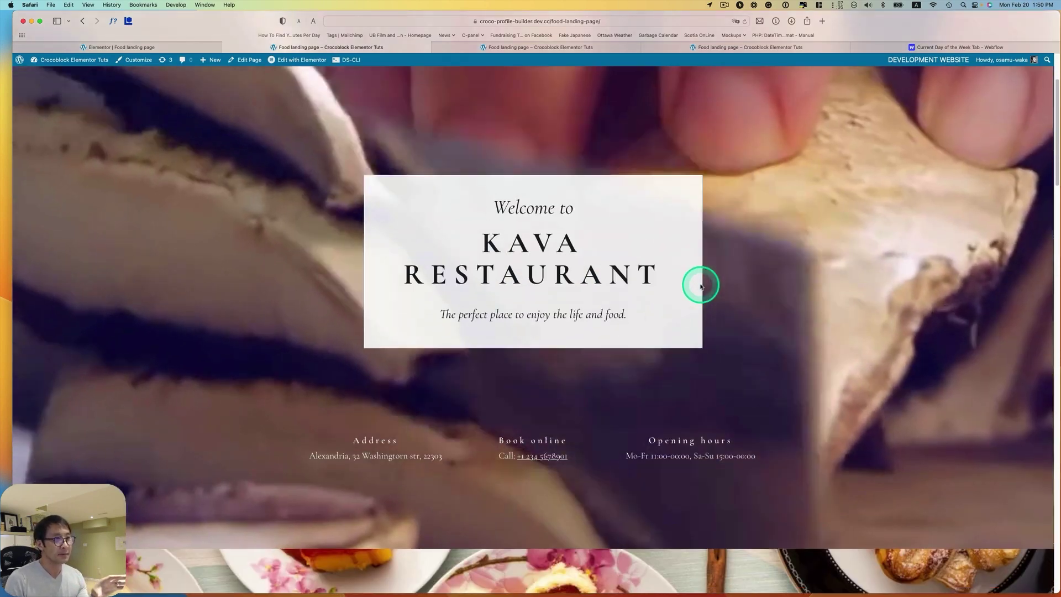
scroll(701, 285, down, 8)
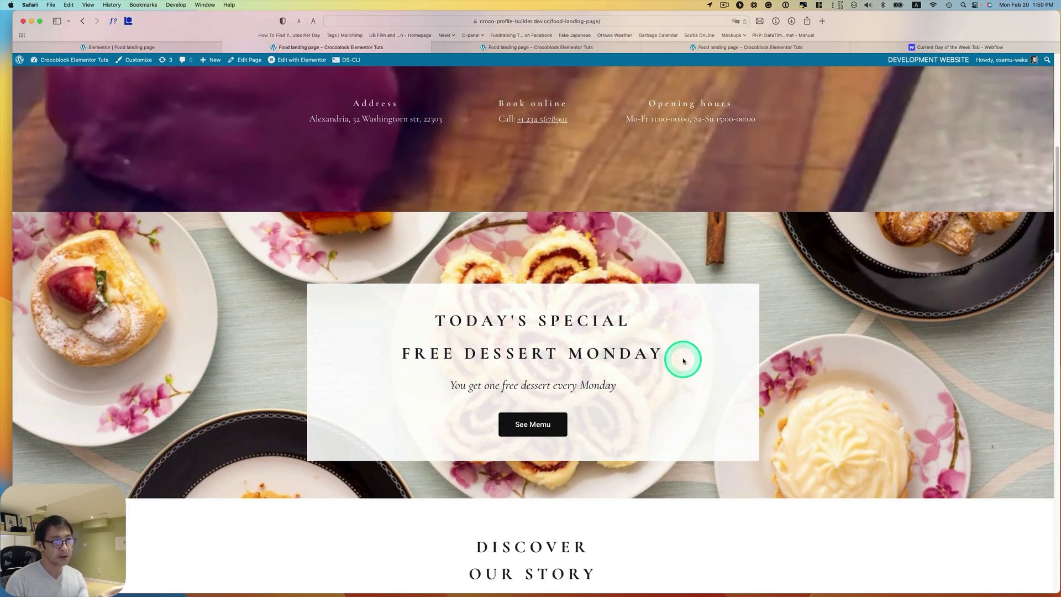
click(591, 49)
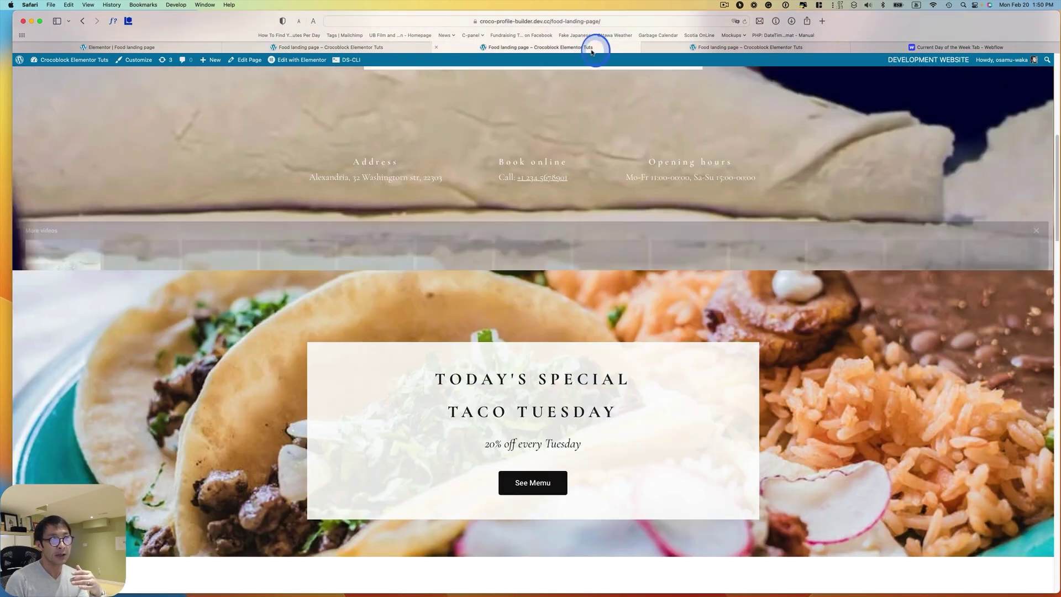
scroll(621, 282, down, 1)
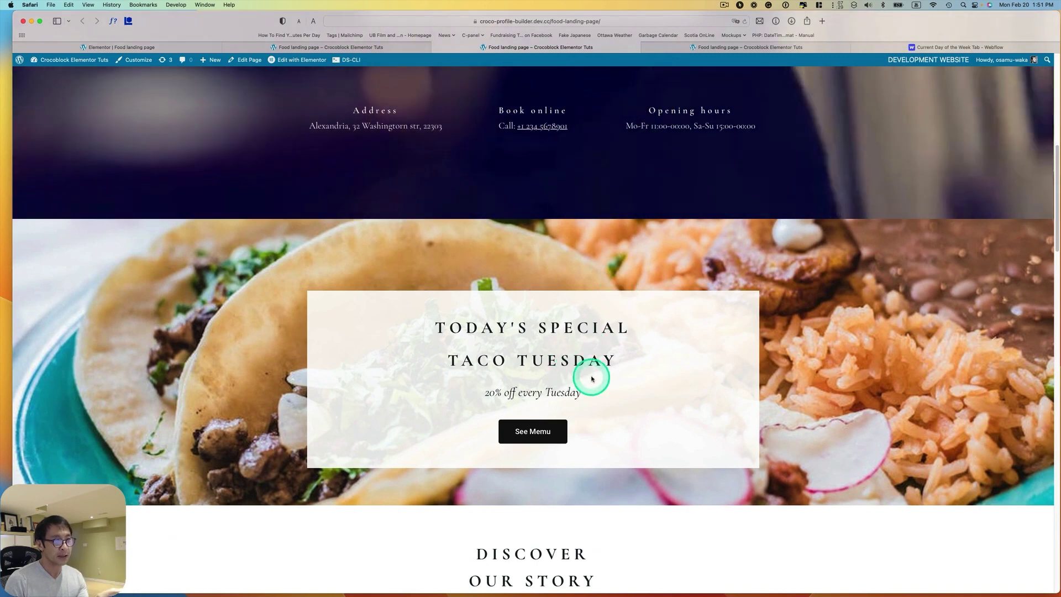
click(817, 47)
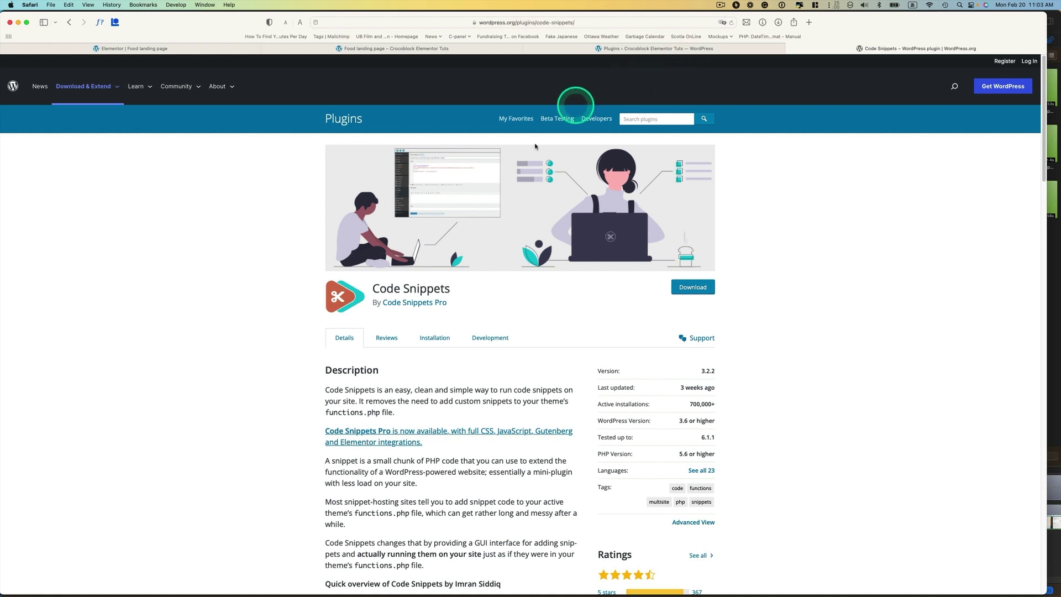
Step: Check the blank Add New Snippet screen, then bring up the format-date-string-macro gist
click(663, 49)
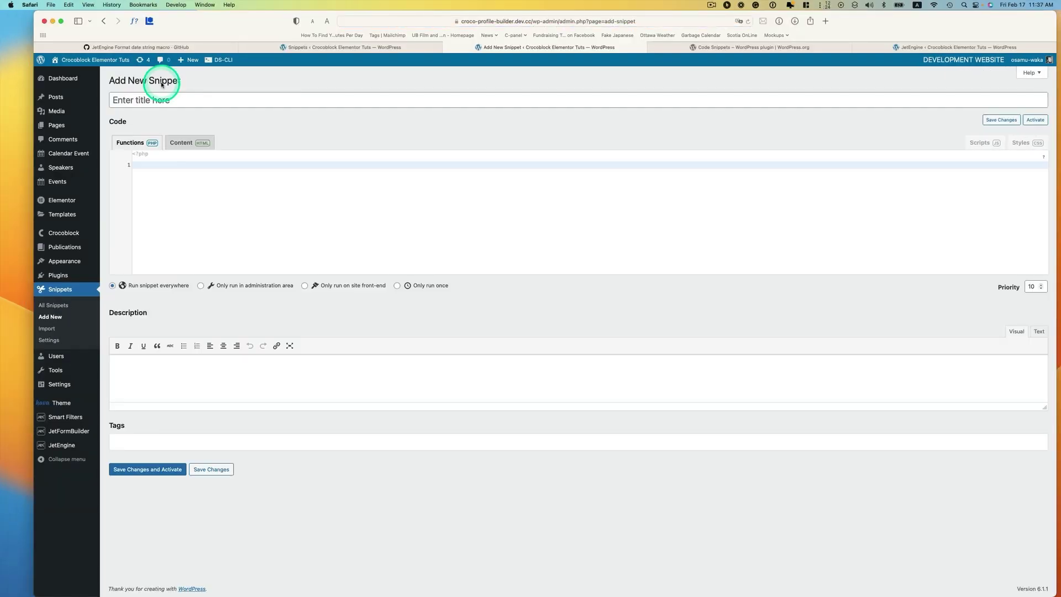
click(189, 47)
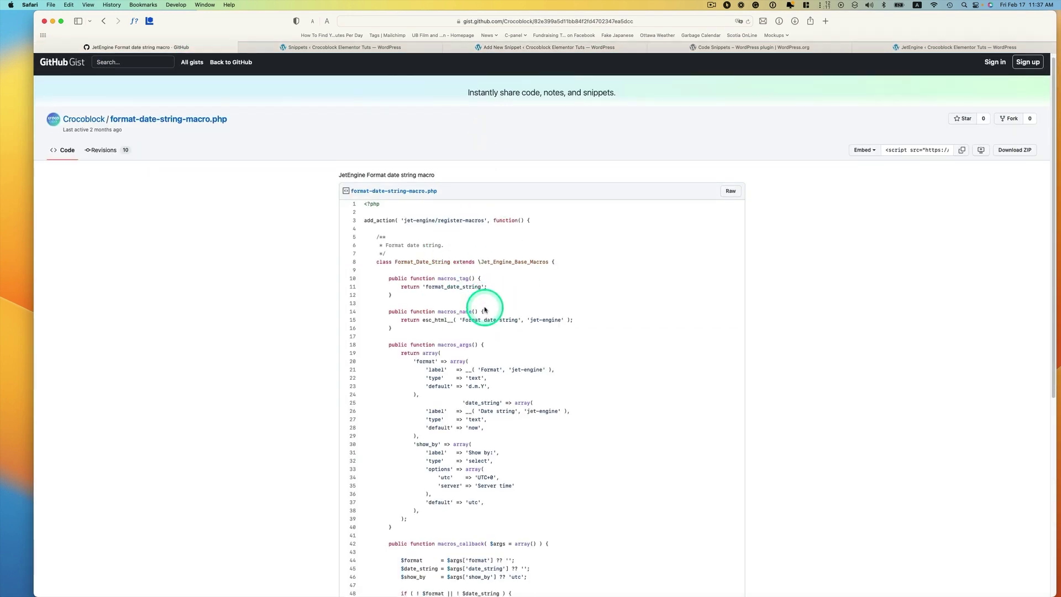
Step: Copy all 73 lines of the format-date-string-macro.php gist code
scroll(487, 304, down, 3)
scroll(401, 179, up, 2)
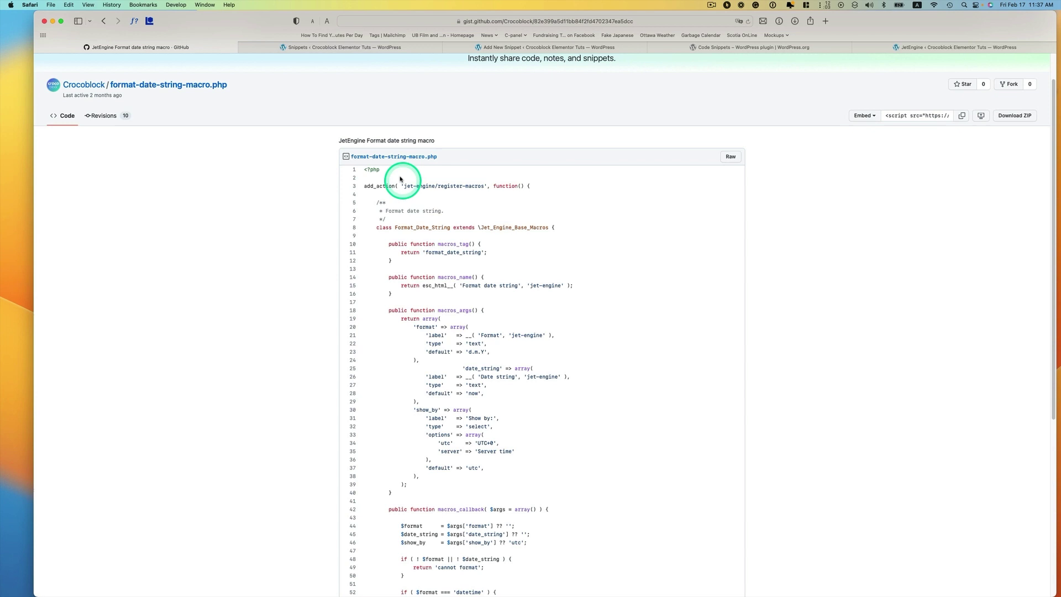
drag(361, 172, 483, 482)
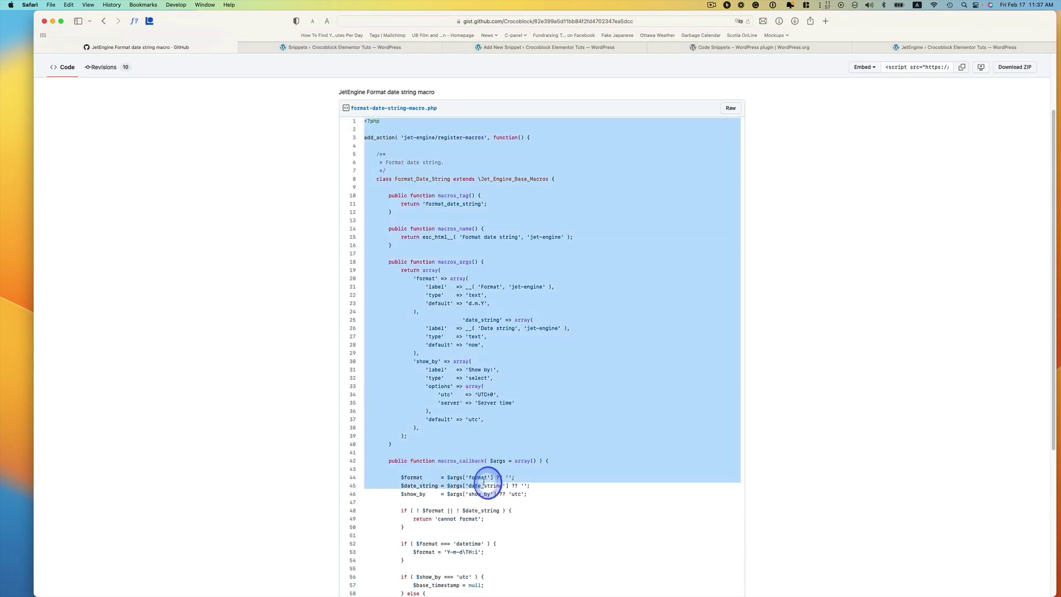
right_click(483, 483)
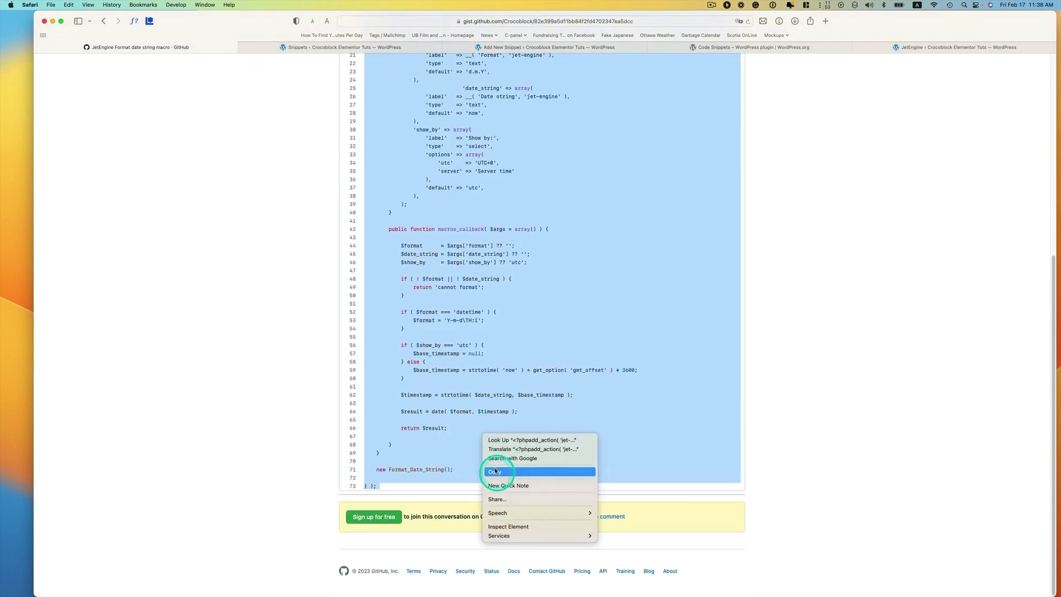
click(487, 469)
Step: Paste the copied PHP code into the new snippet and title it 'JetEngine Format date string macro'
click(549, 47)
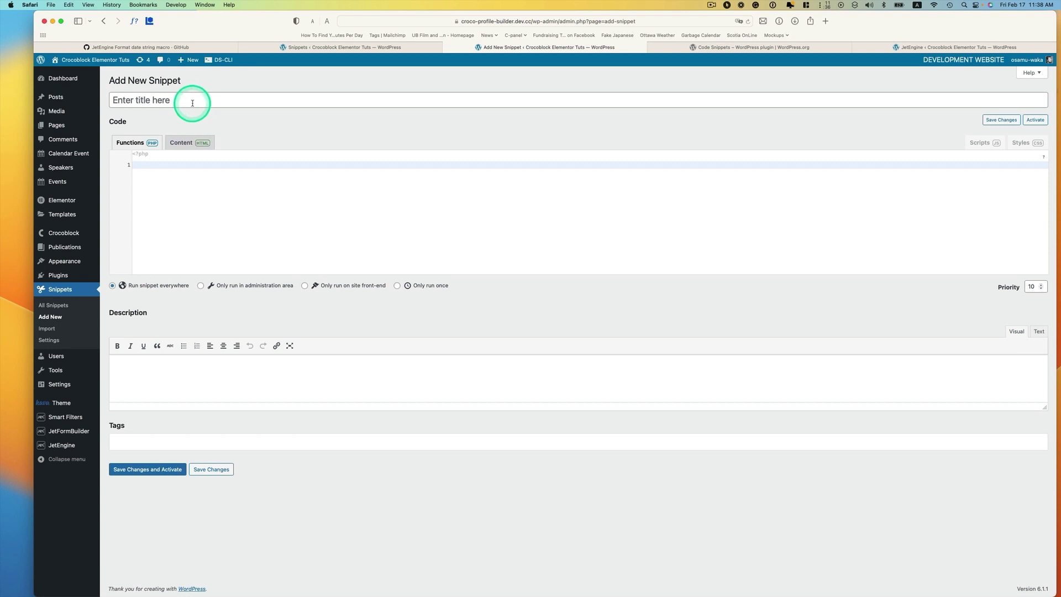
click(187, 167)
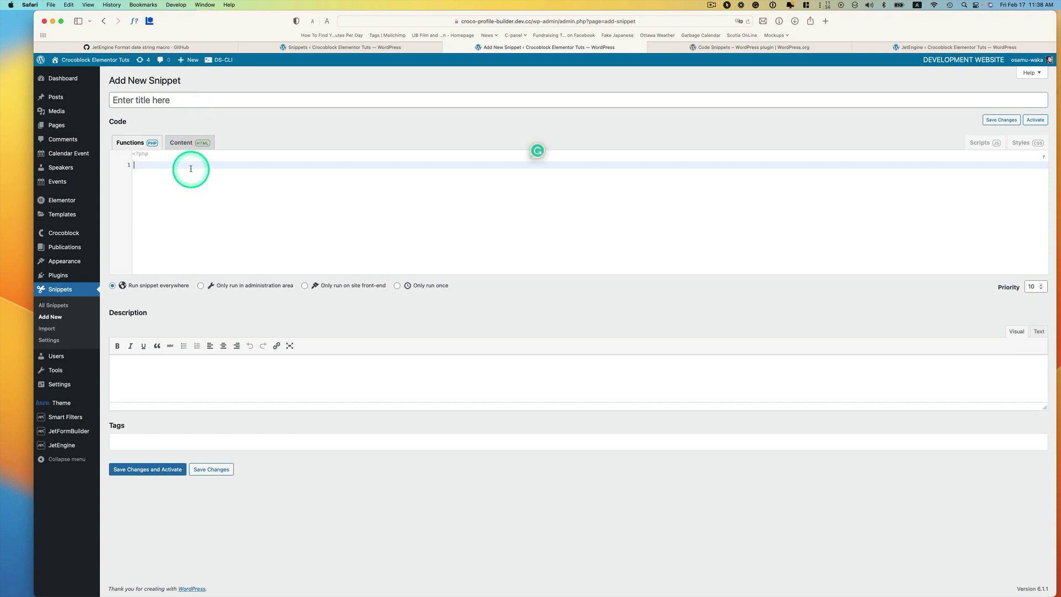
key(super+v)
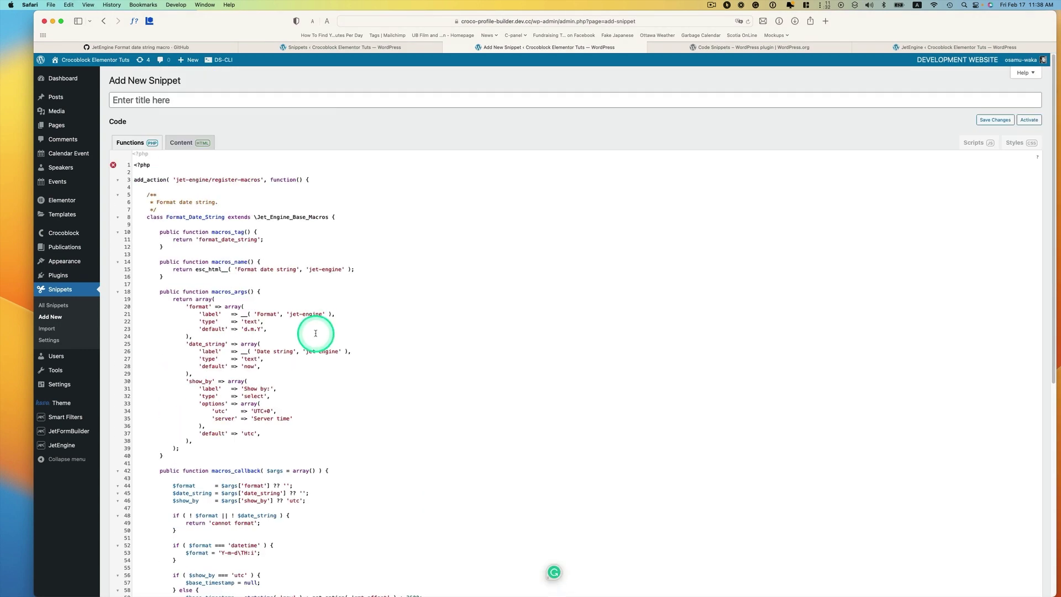
click(141, 100)
text(JetEngine Format date string macro)
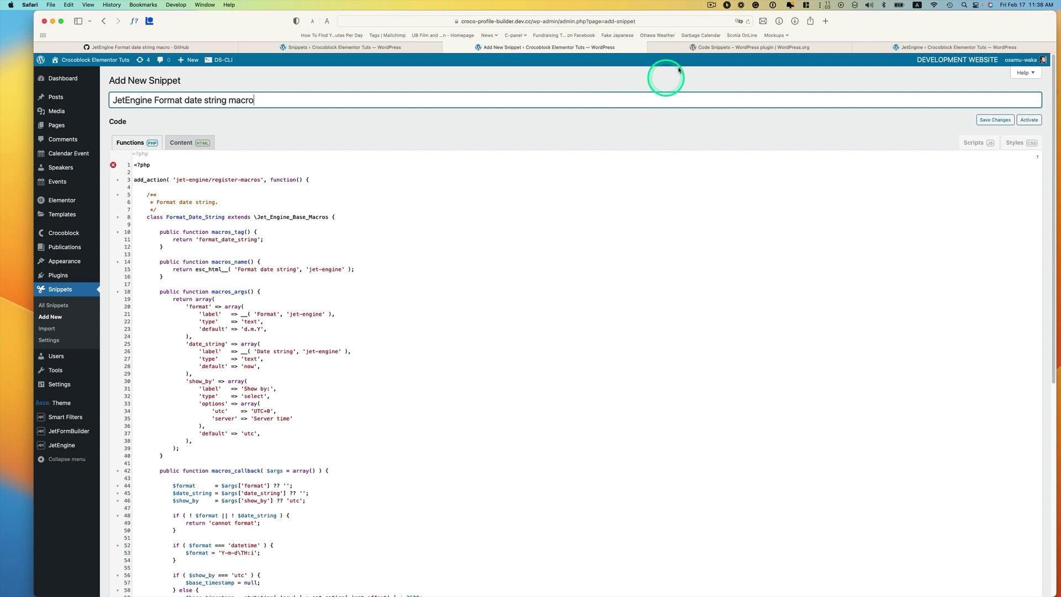
Step: Save and activate the snippet, then confirm it in the All Snippets list
scroll(358, 314, down, 6)
scroll(362, 324, down, 1)
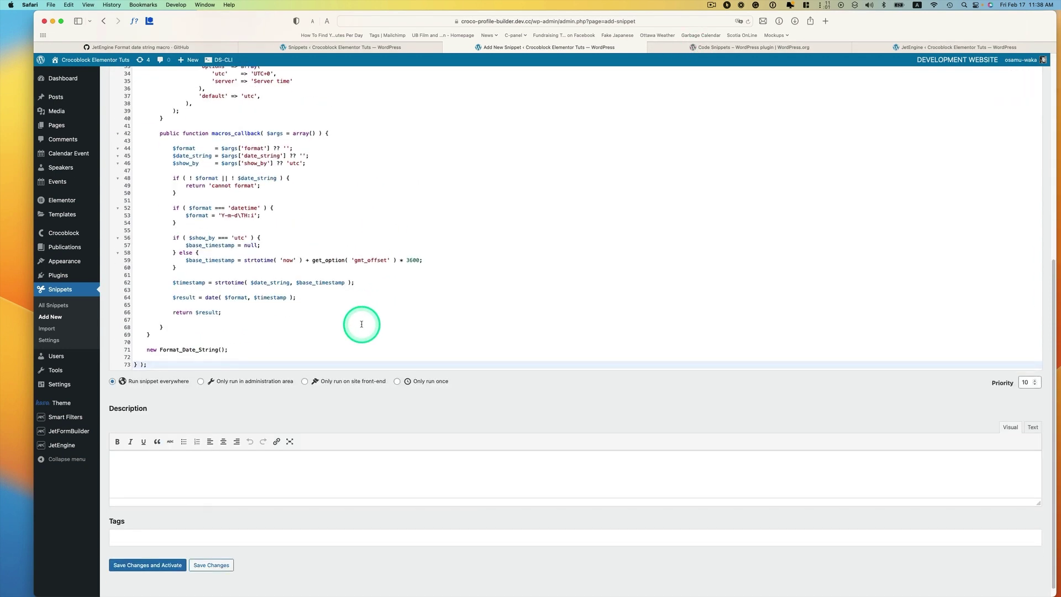
scroll(362, 324, down, 1)
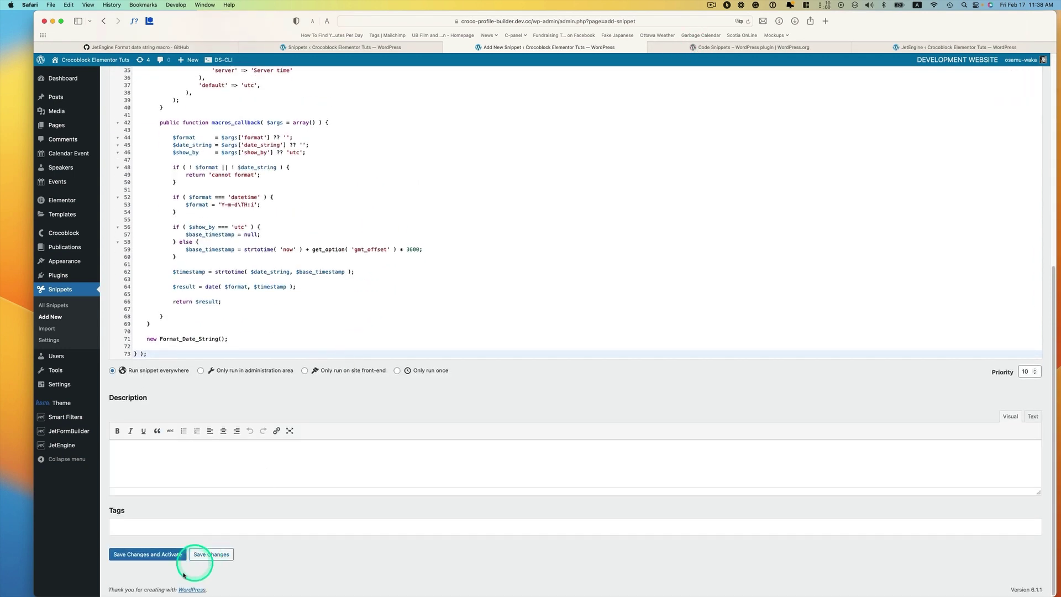
click(161, 554)
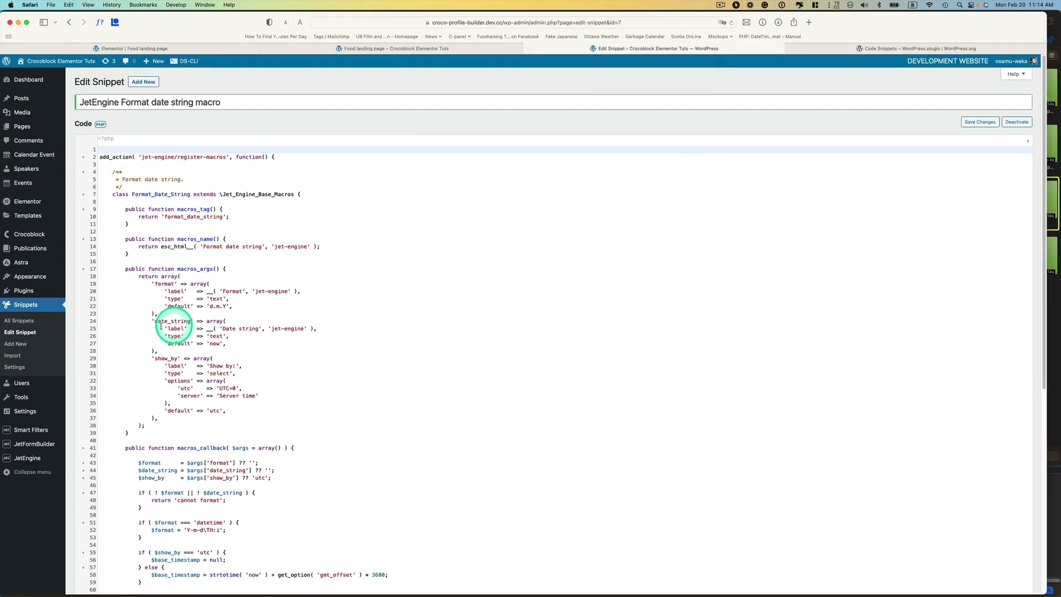
click(23, 321)
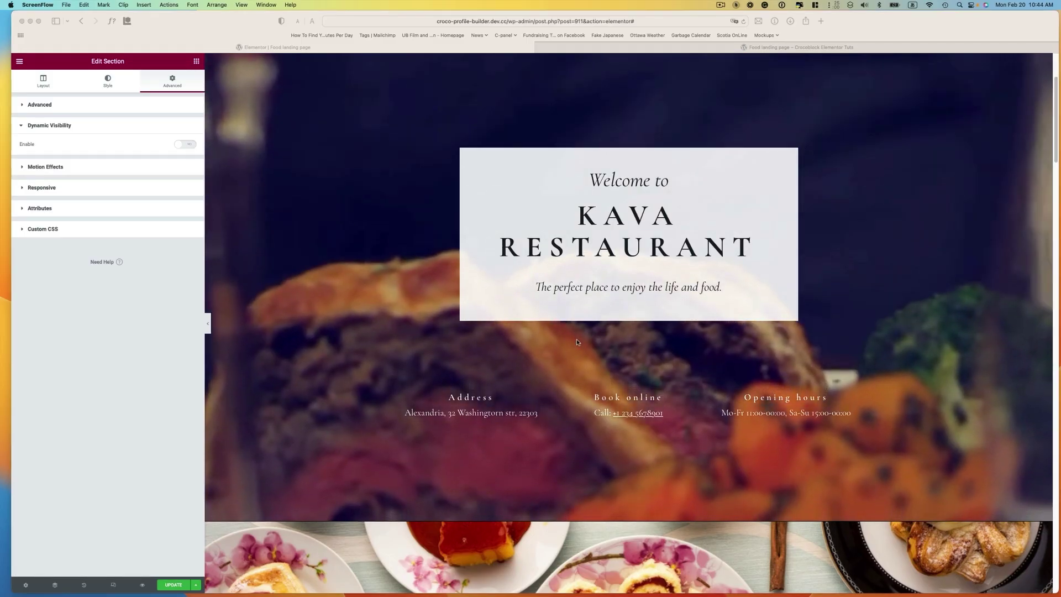
scroll(576, 341, down, 2)
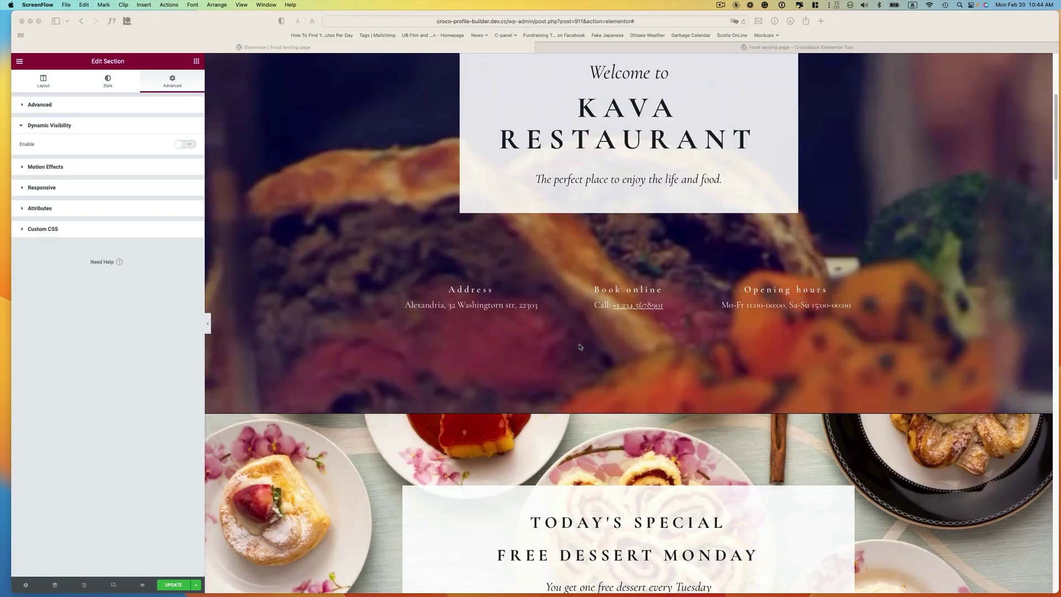
scroll(578, 343, down, 3)
scroll(580, 347, down, 1)
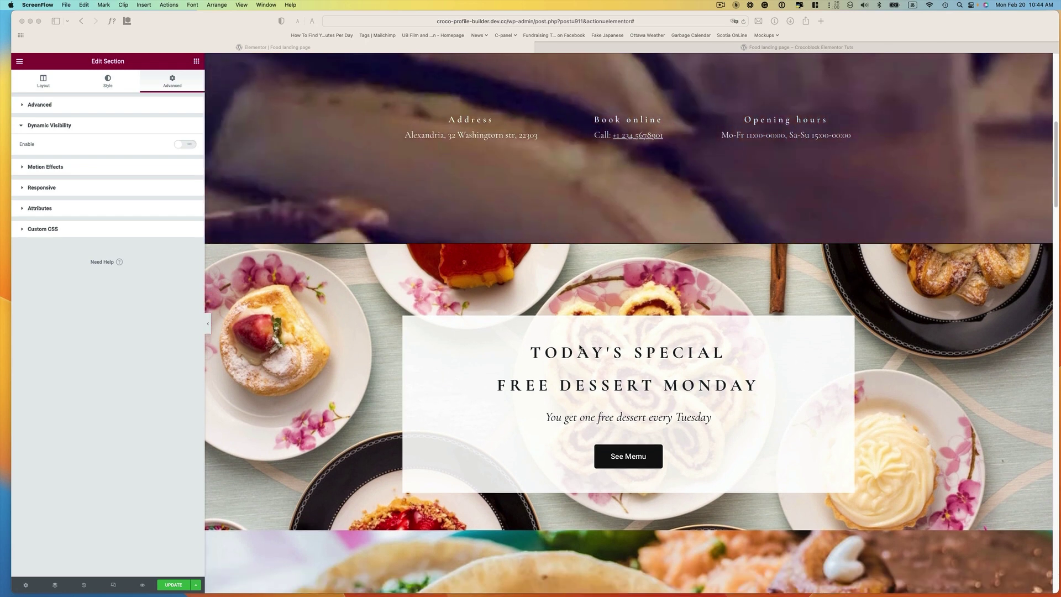
scroll(586, 350, down, 1)
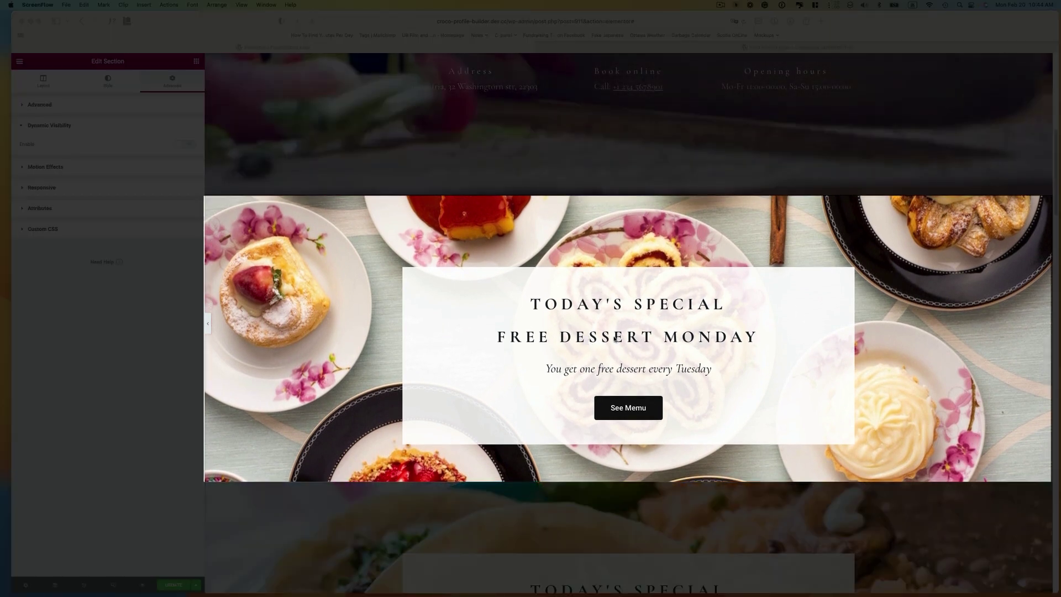
scroll(721, 347, down, 2)
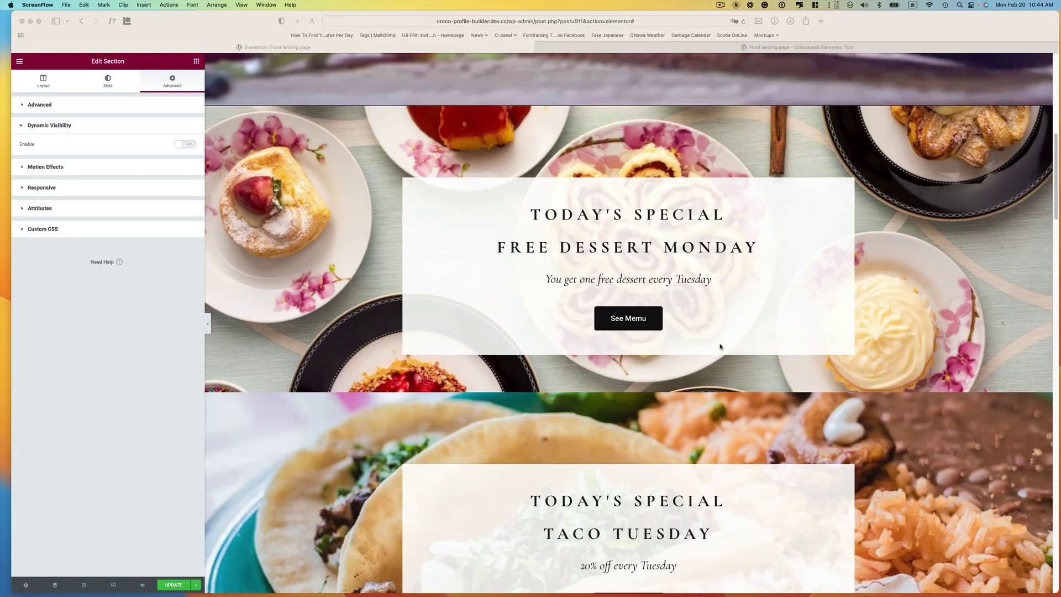
scroll(720, 347, down, 2)
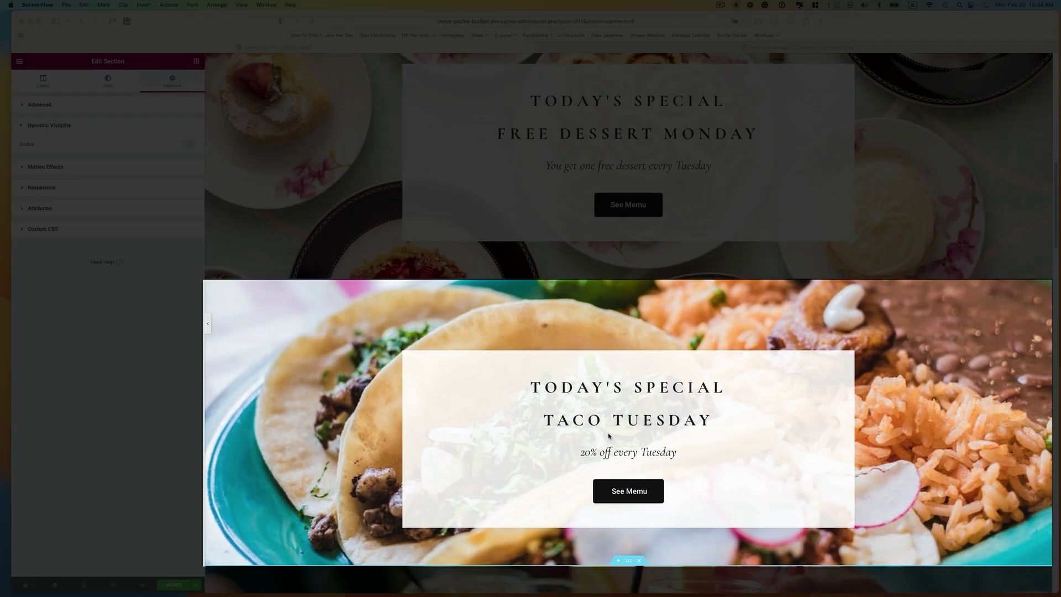
scroll(610, 435, down, 1)
scroll(610, 433, down, 5)
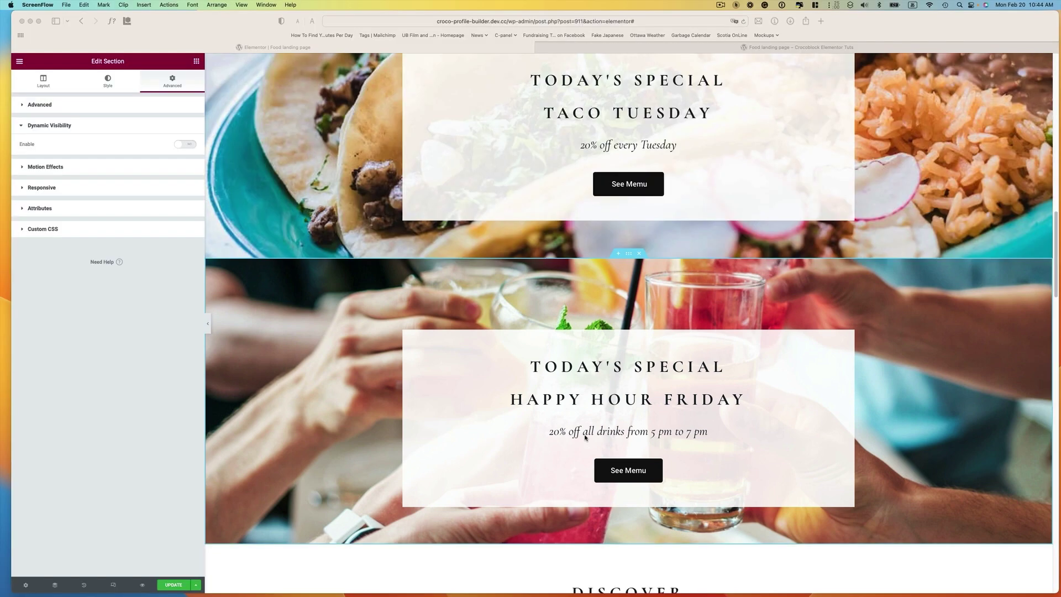
scroll(585, 437, up, 2)
scroll(594, 429, up, 4)
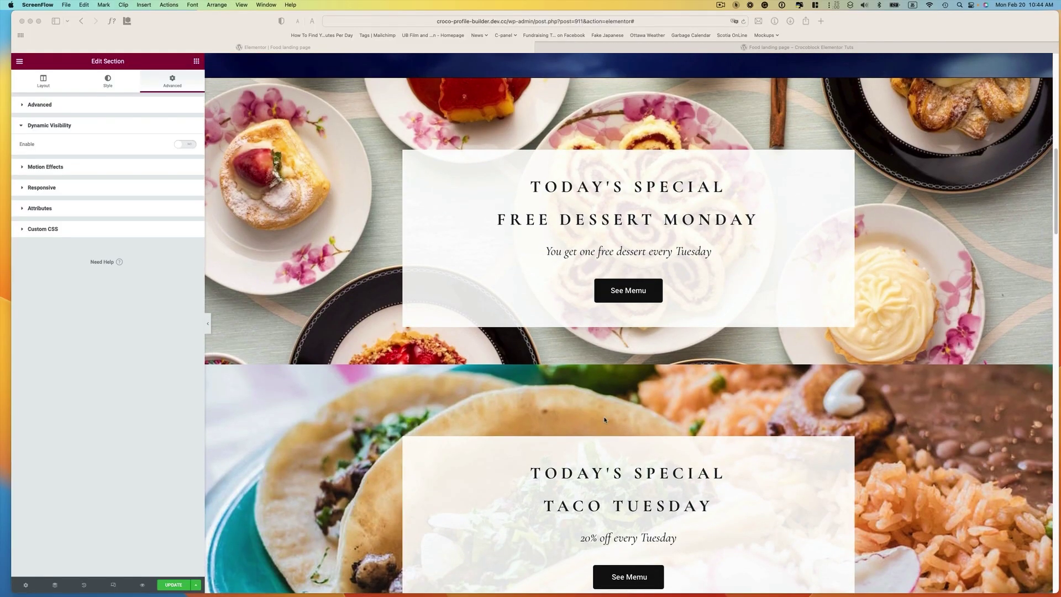
scroll(668, 397, down, 3)
scroll(667, 398, down, 1)
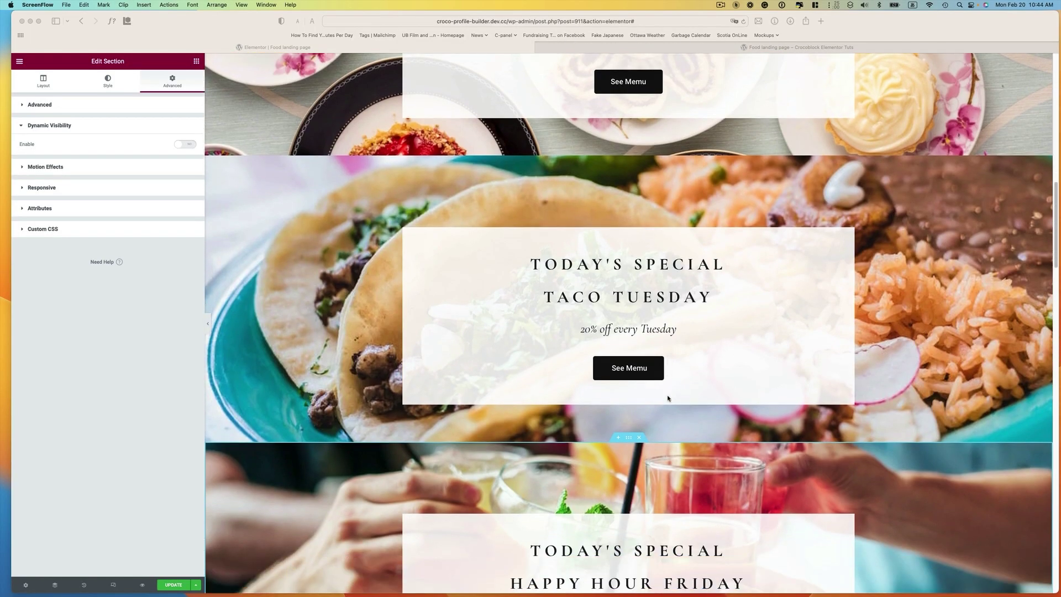
scroll(668, 398, up, 3)
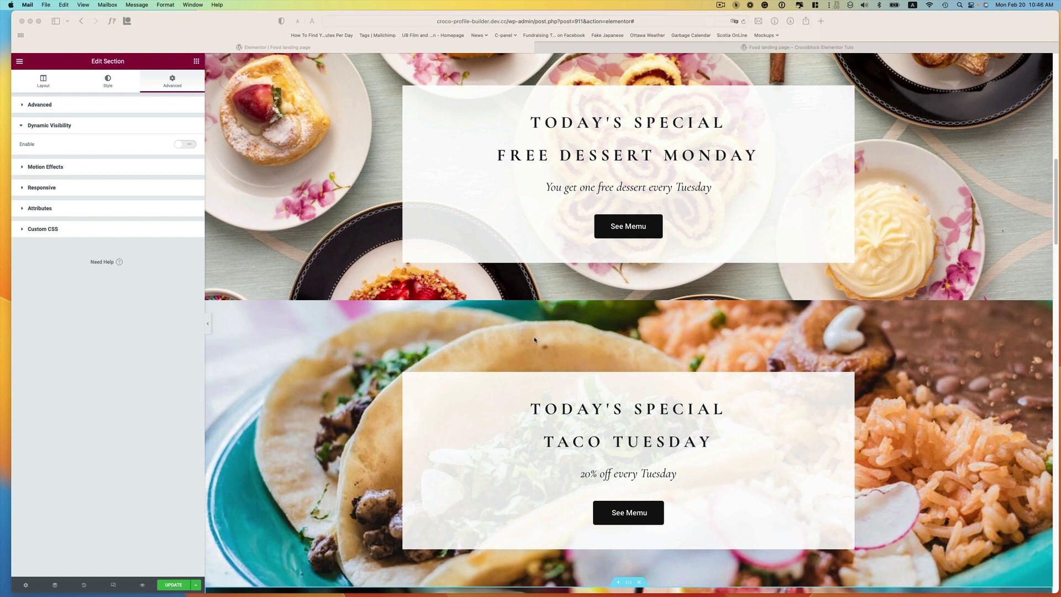
scroll(534, 339, up, 3)
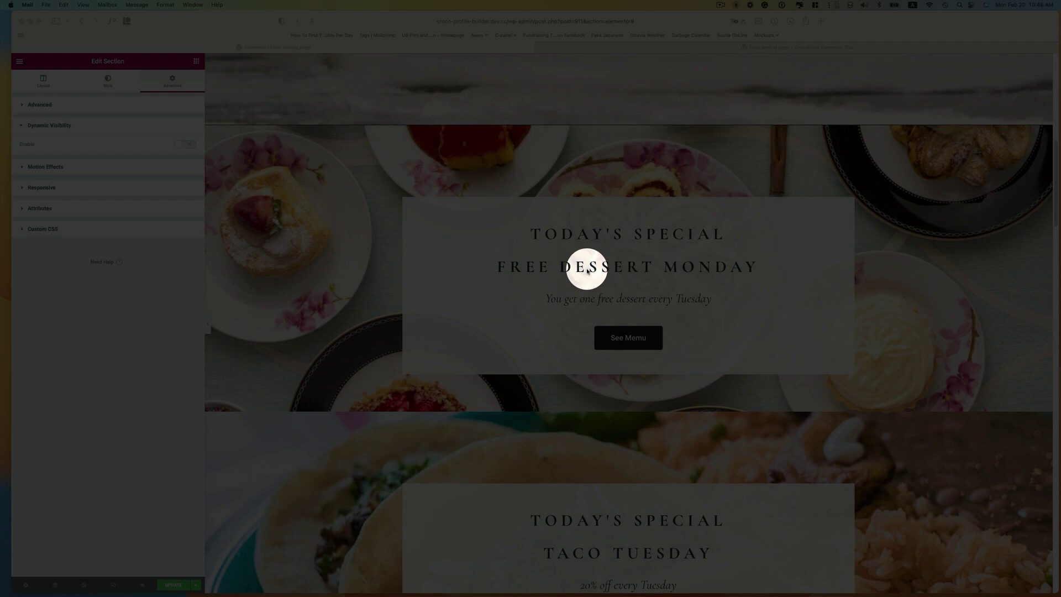
scroll(586, 271, down, 3)
scroll(587, 273, down, 2)
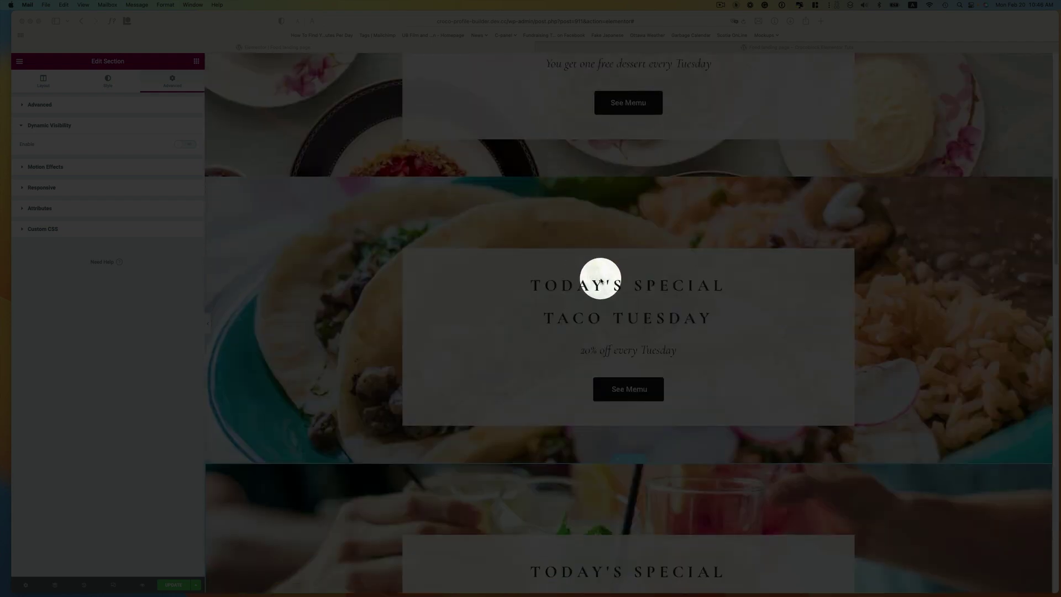
scroll(600, 281, down, 3)
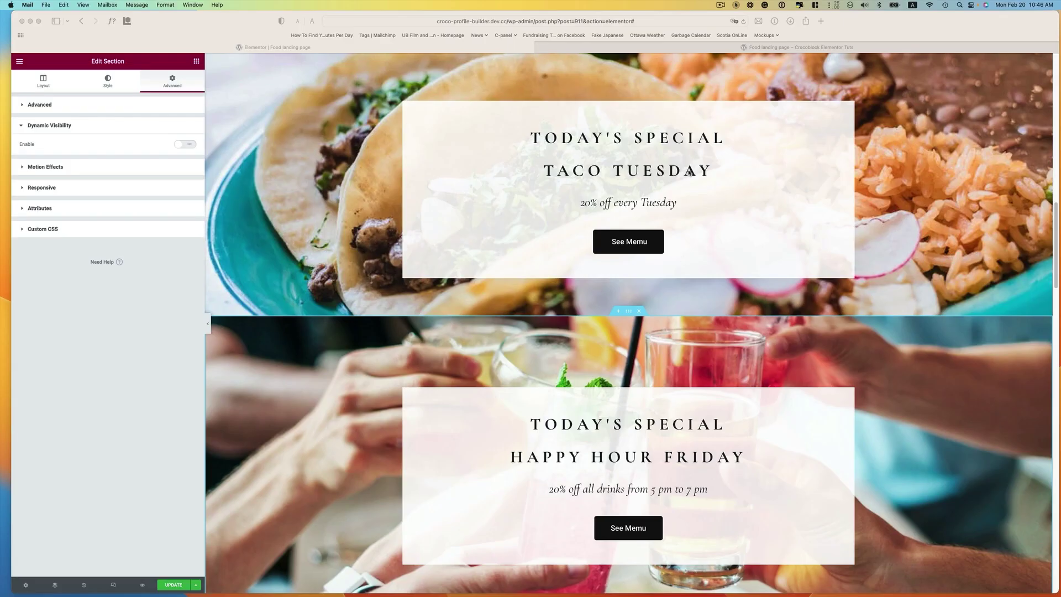
Step: Enable Dynamic Visibility in the Free Dessert Monday section's Advanced settings
scroll(633, 246, up, 10)
click(633, 246)
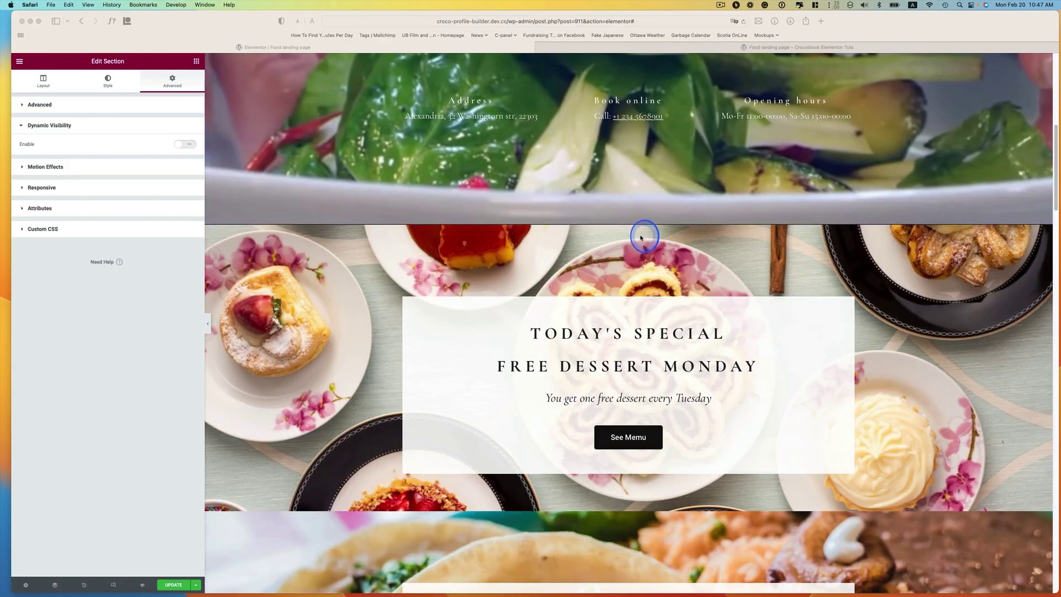
click(632, 230)
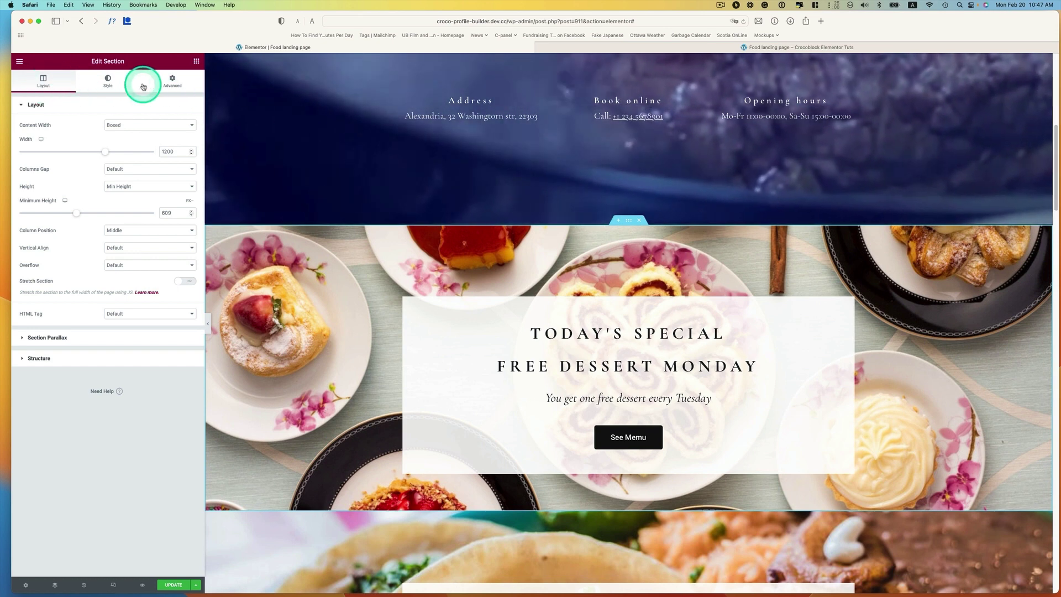
click(173, 83)
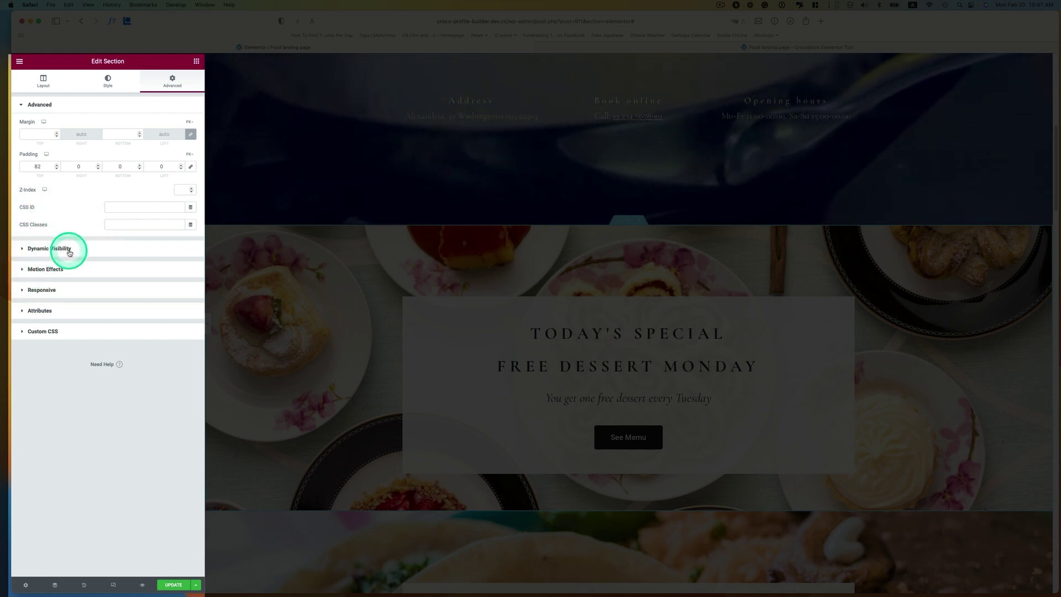
click(69, 250)
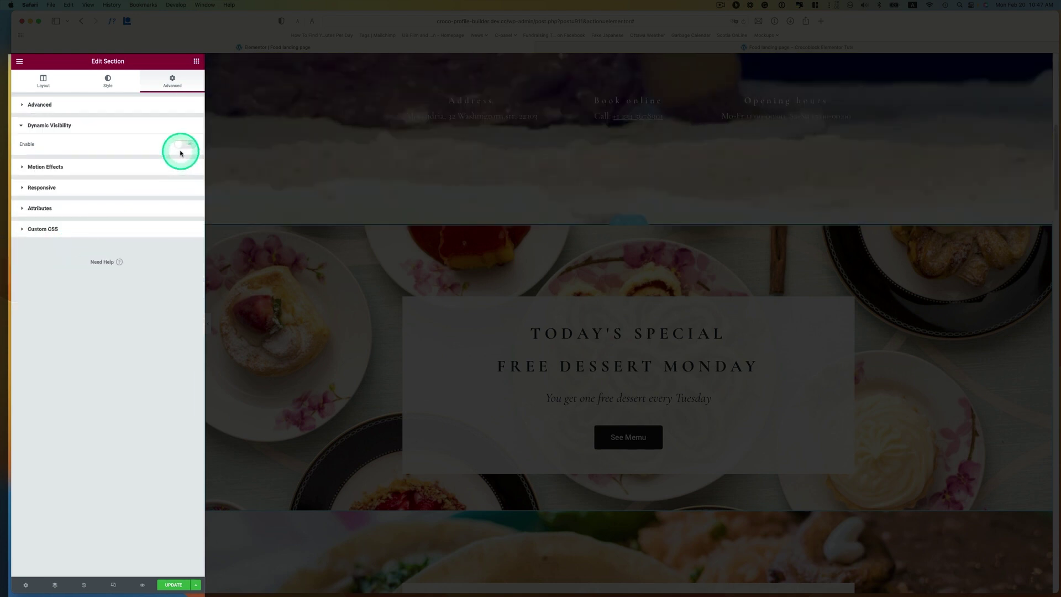
click(181, 147)
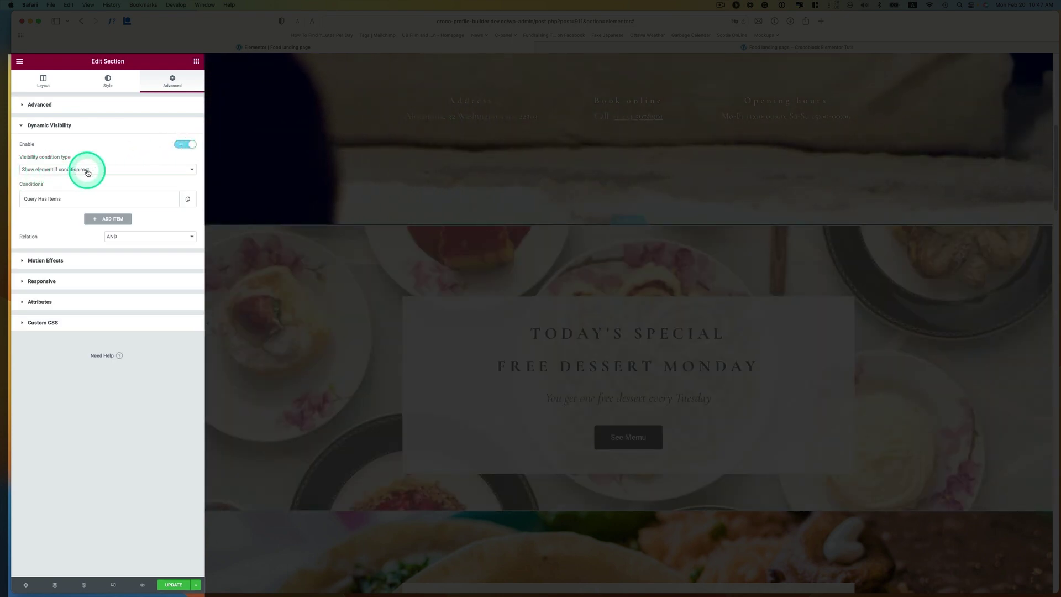
Step: Set the section's first visibility condition to Equal
click(39, 200)
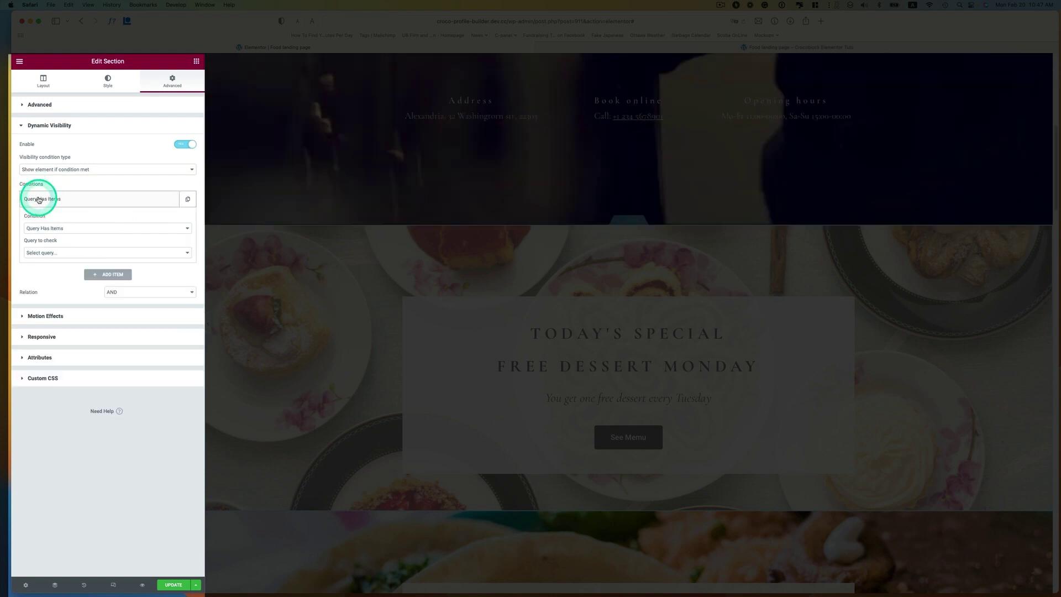
click(44, 232)
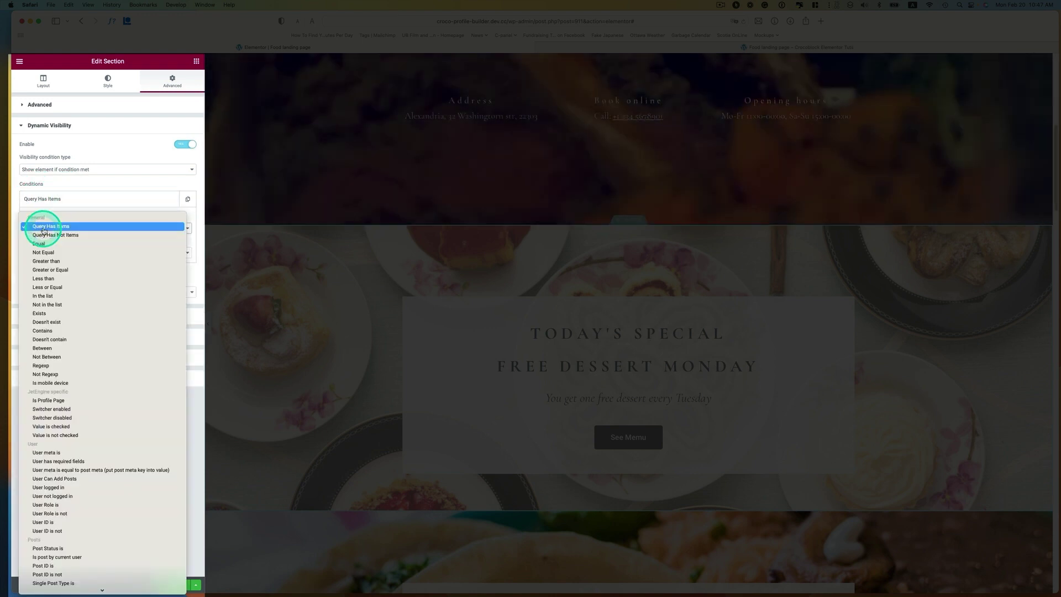
click(48, 244)
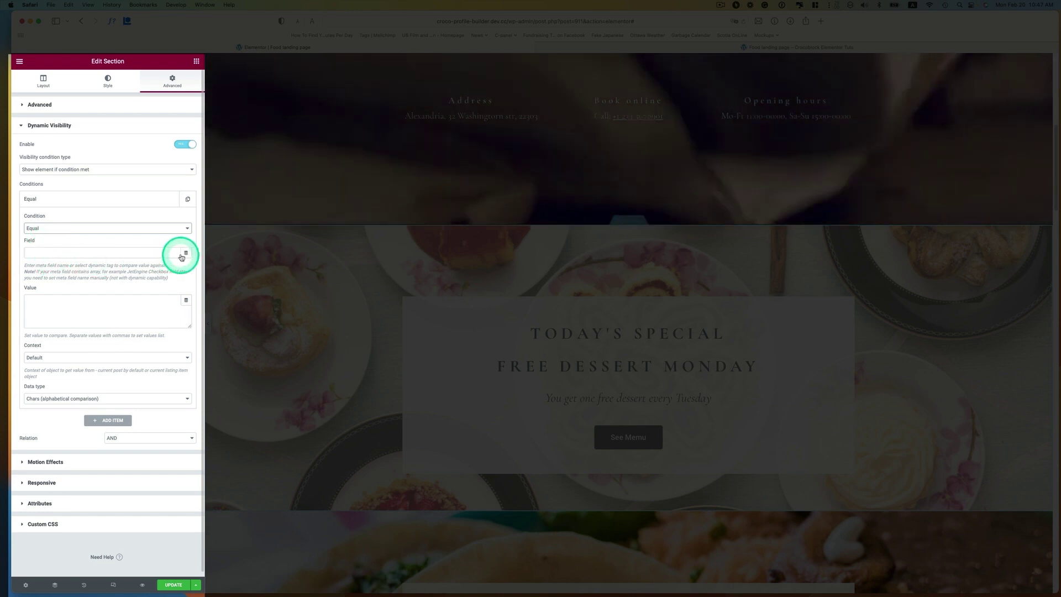
Step: Set the condition field to the Format date string macro, replacing d.m.Y with format w
click(187, 253)
scroll(170, 304, down, 2)
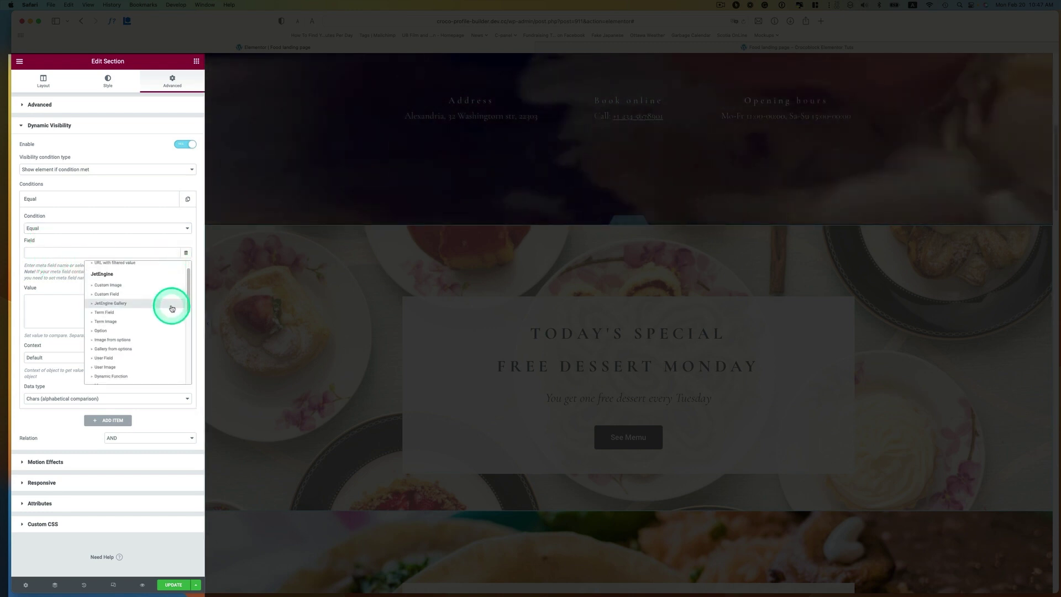
scroll(171, 306, down, 1)
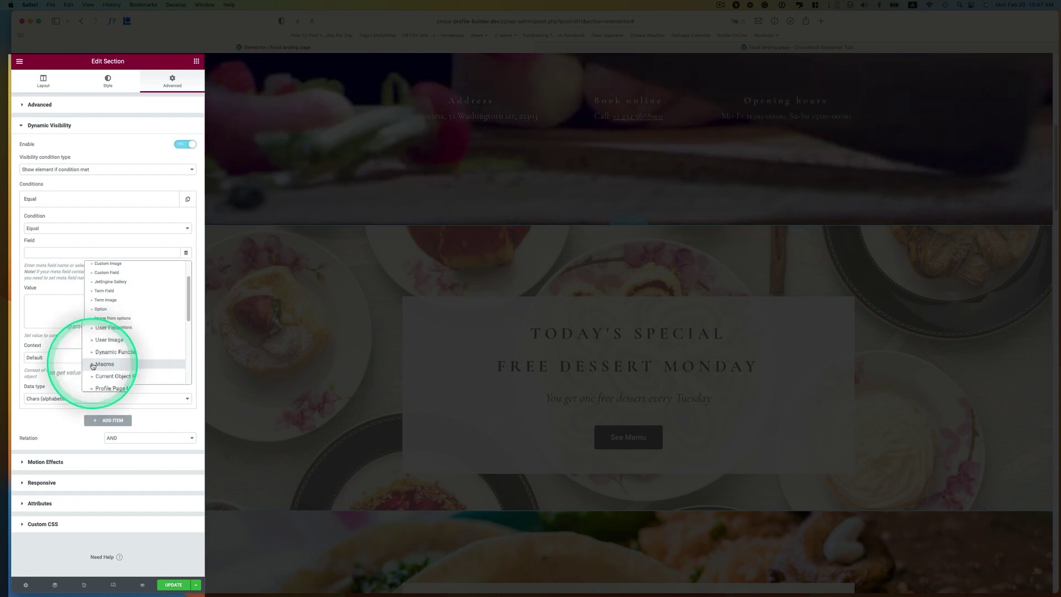
click(103, 365)
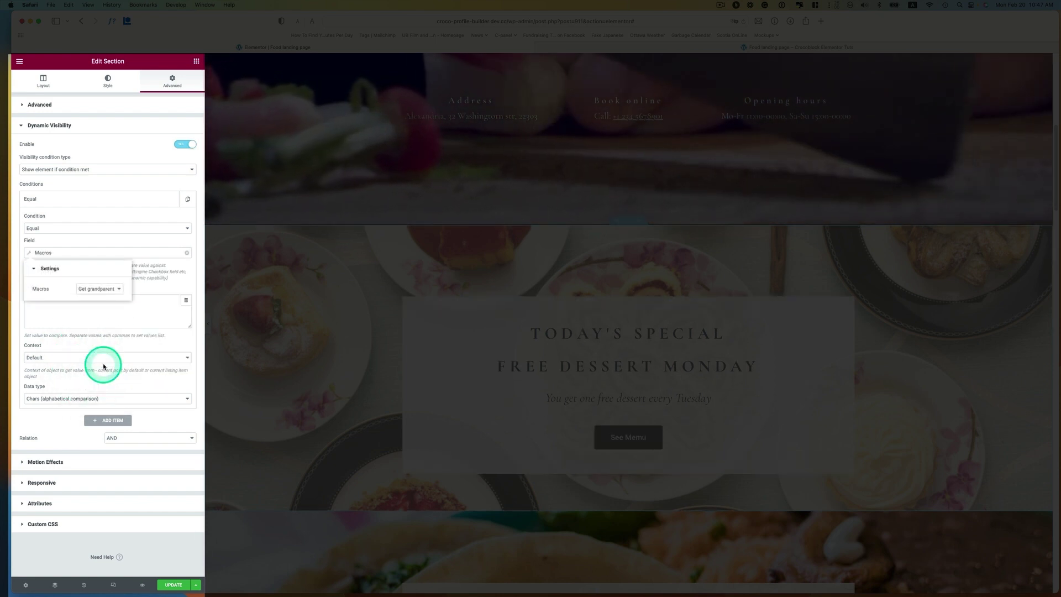
click(120, 291)
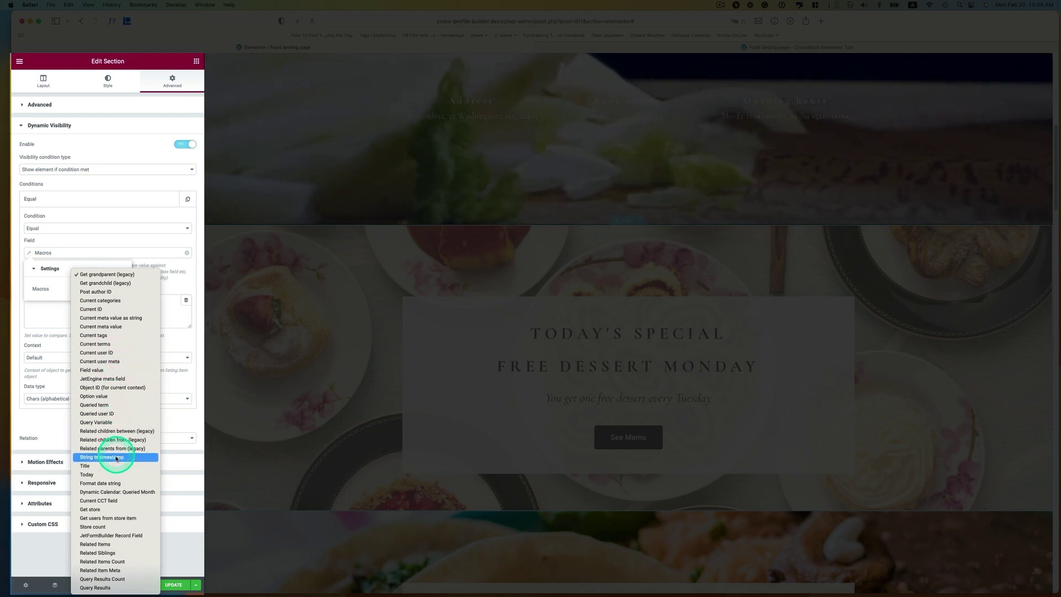
click(114, 486)
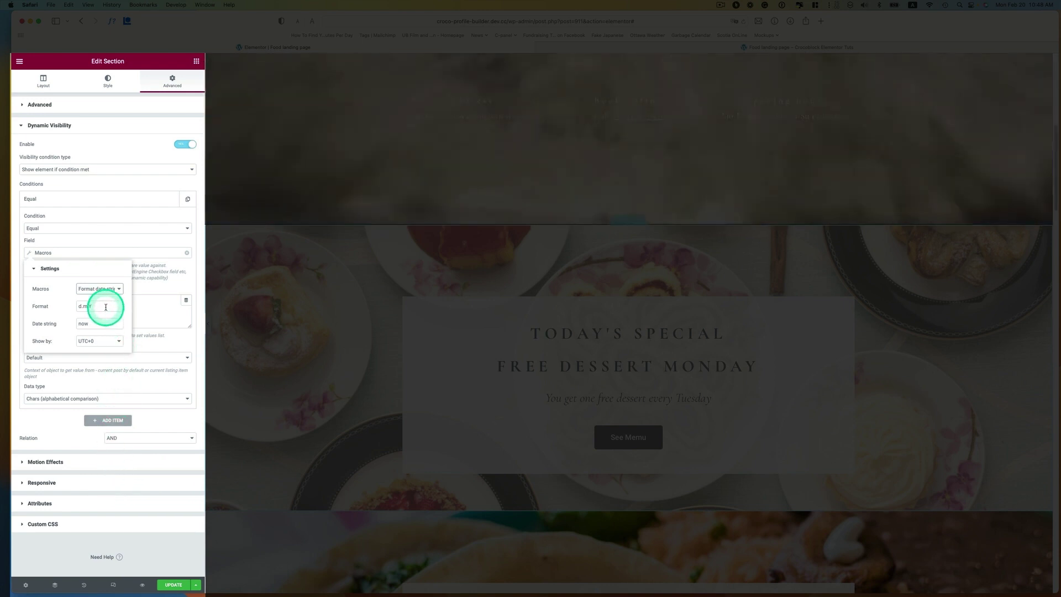
drag(110, 306, 75, 308)
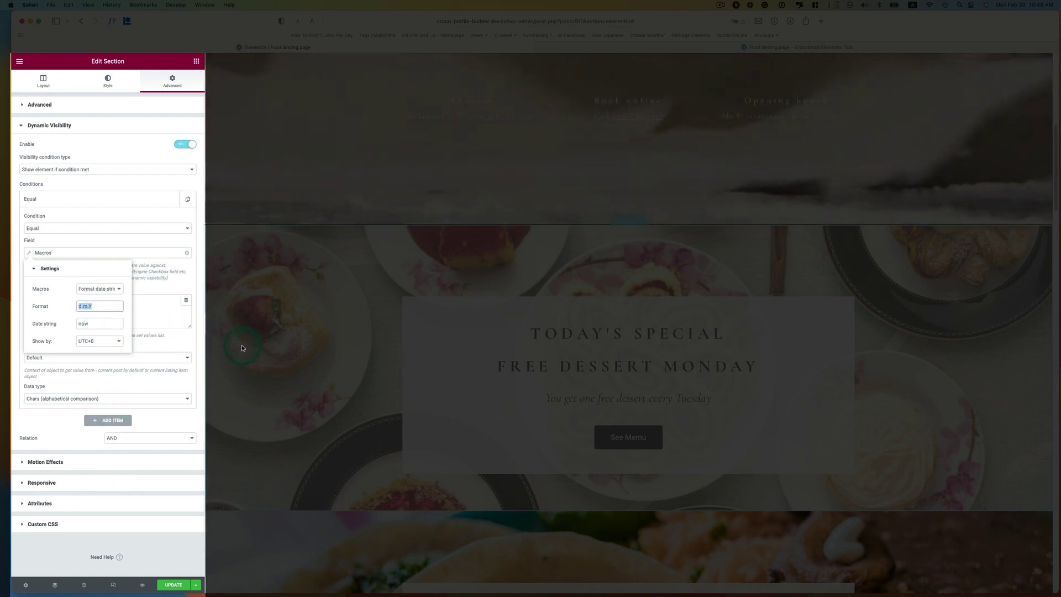
text(w)
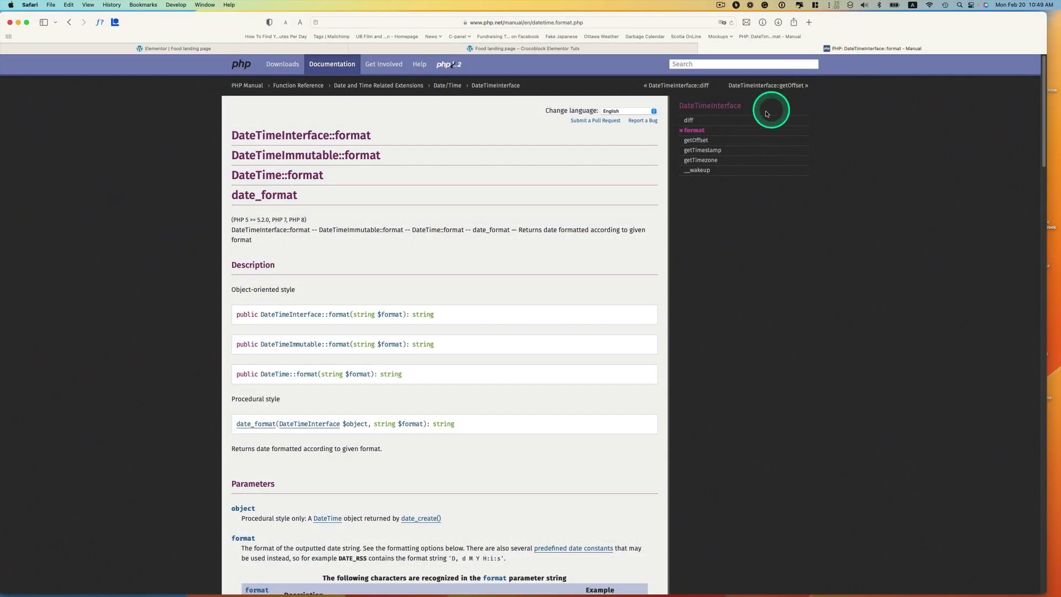
Step: Scroll the PHP DateTime::format page to the day codes, where w runs 0 (Sunday) to 6 (Saturday)
scroll(466, 210, down, 5)
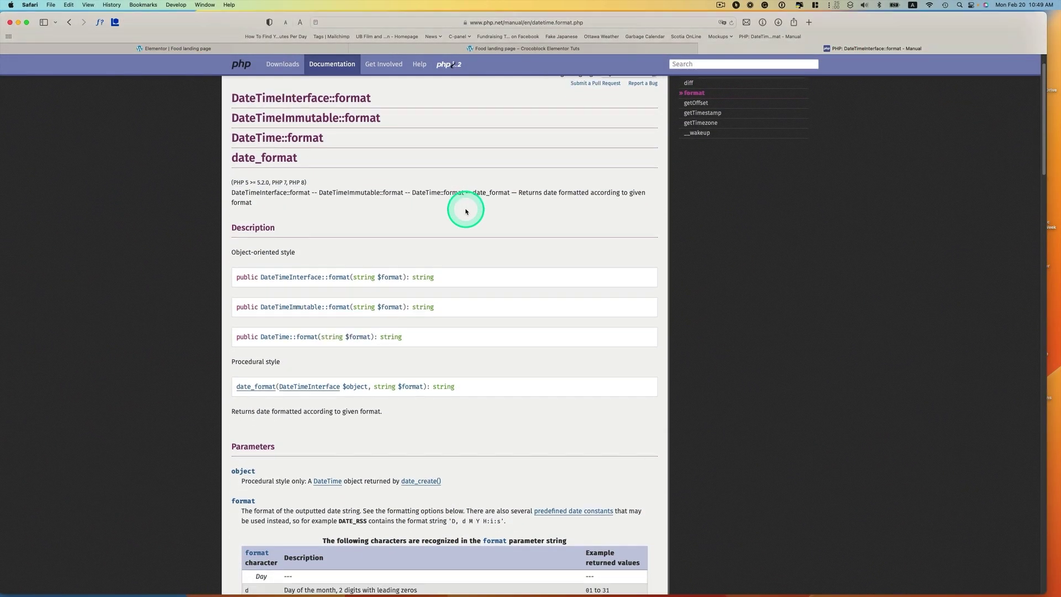
scroll(465, 210, down, 3)
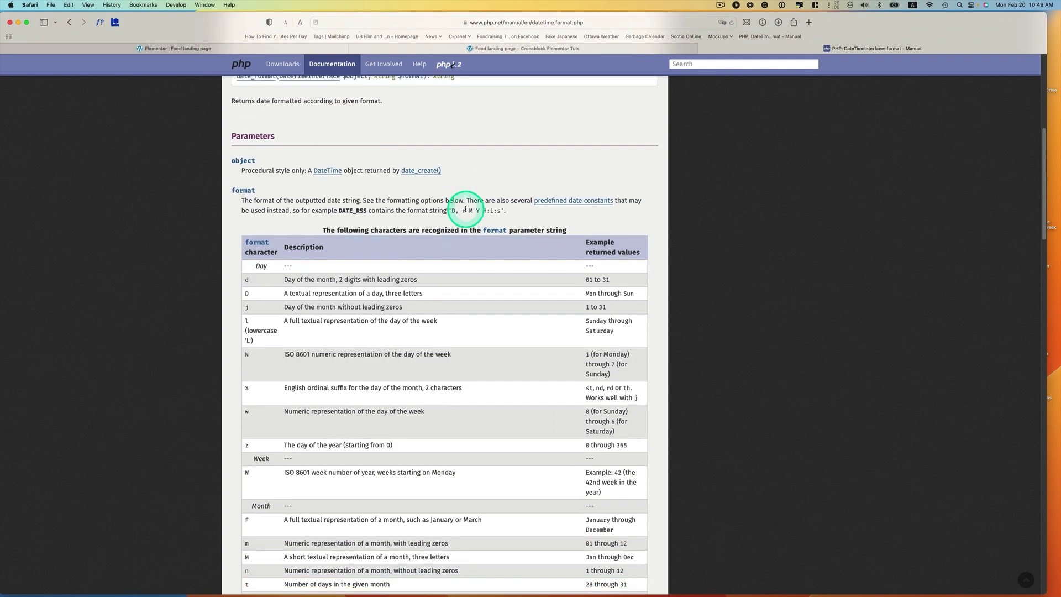
scroll(465, 210, down, 1)
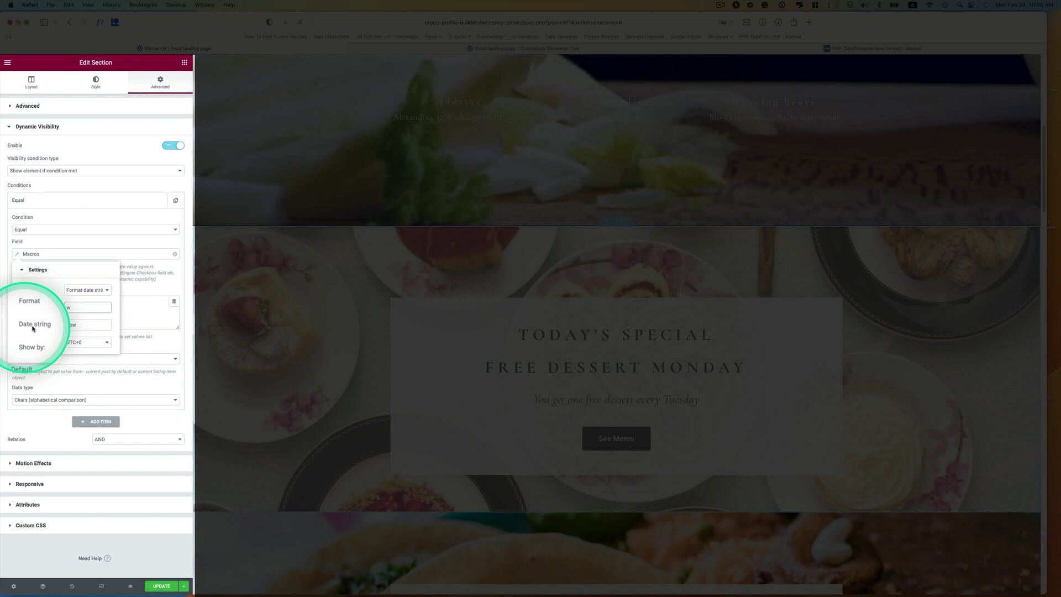
Step: Change the macro's date string to 'Today' and review its time zone options
click(90, 327)
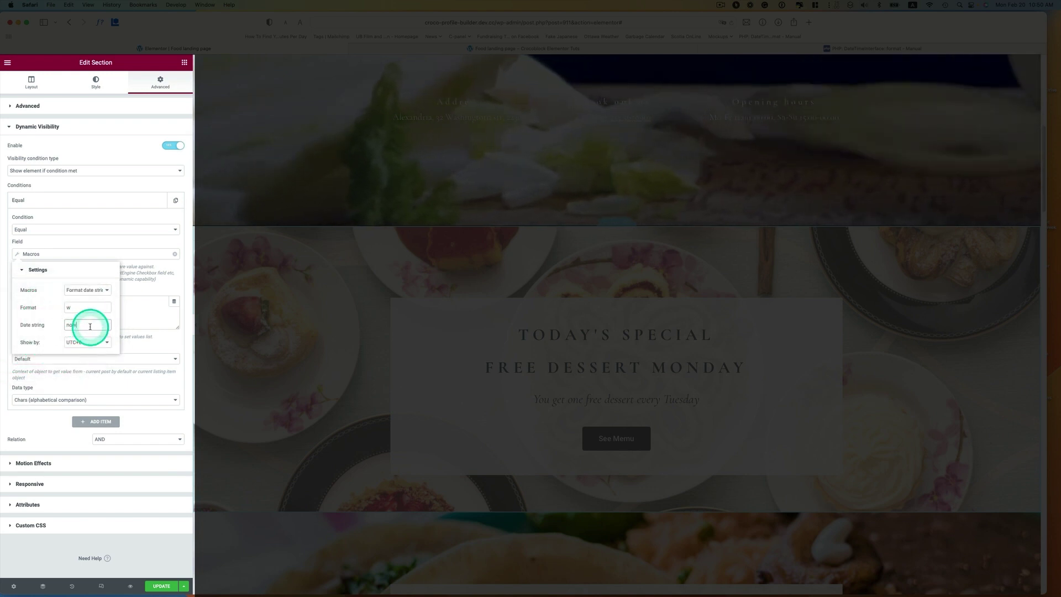
double_click(90, 327)
text(Toda)
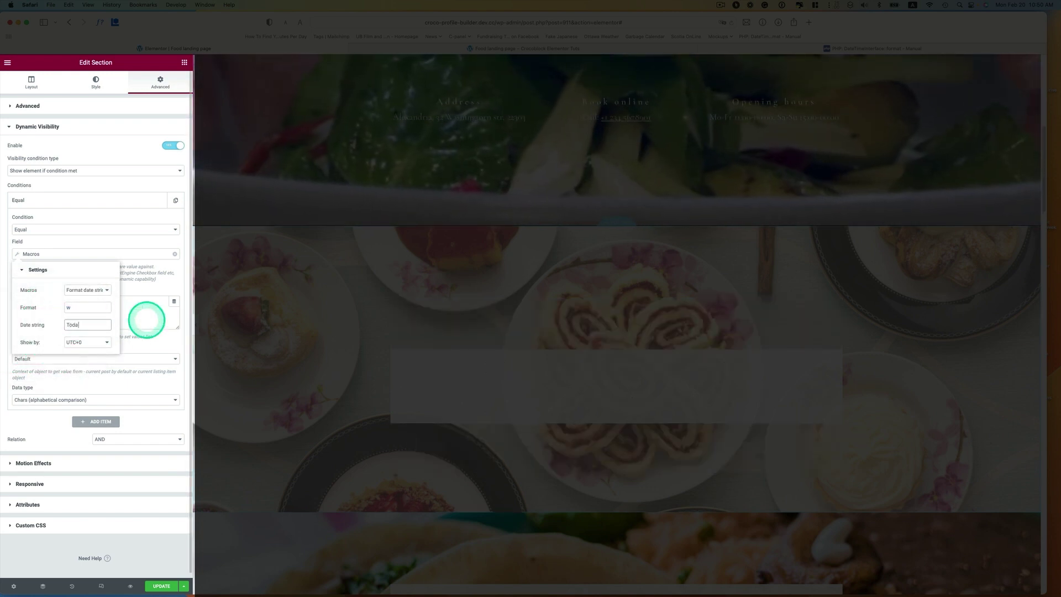
text(y)
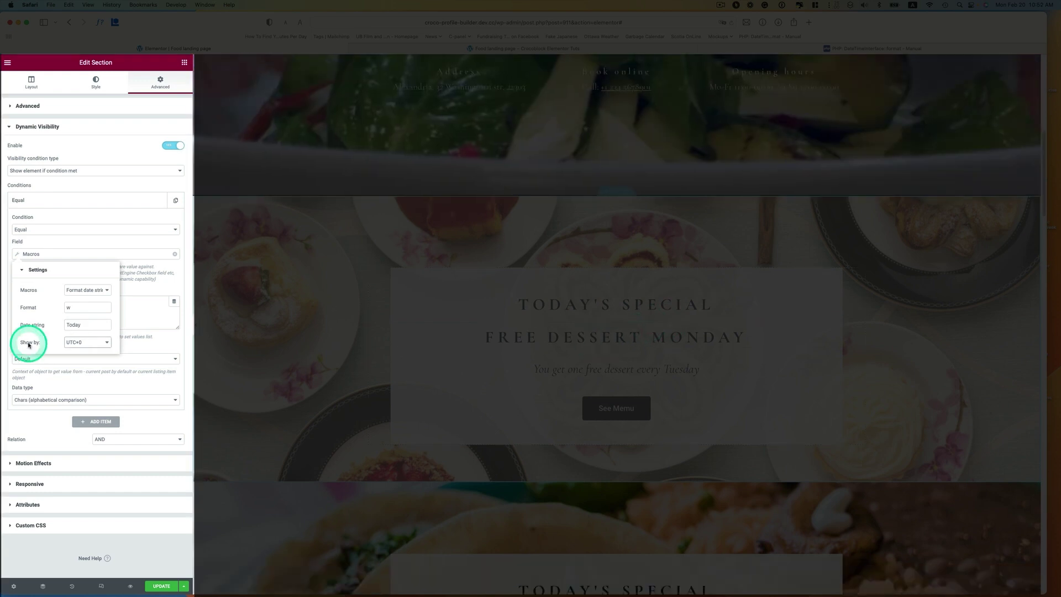
click(83, 342)
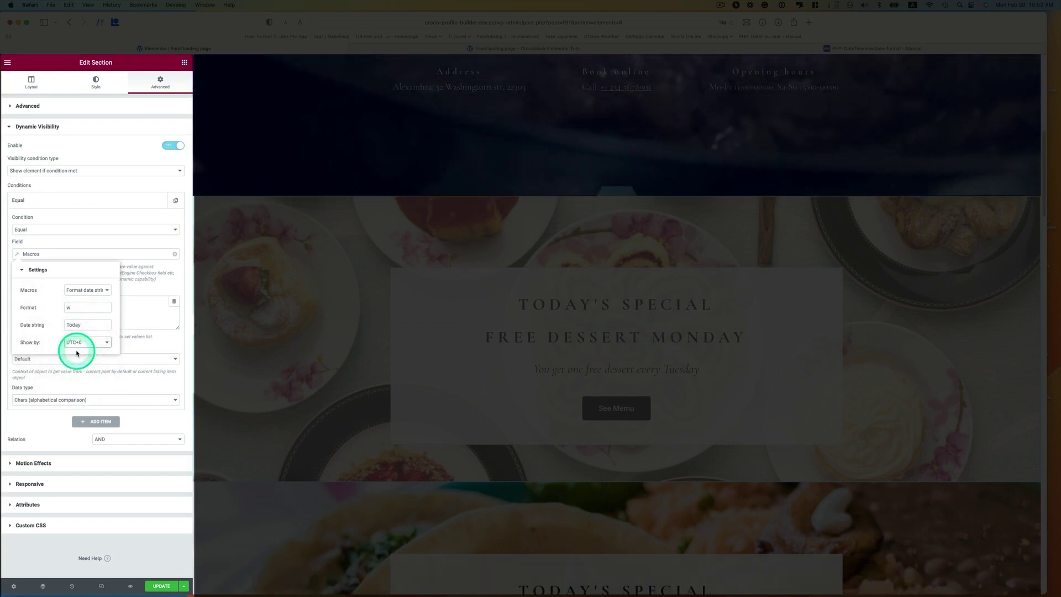
click(159, 343)
Step: Set the condition value to 1 for Monday, keep Chars data type, and update the page
click(42, 319)
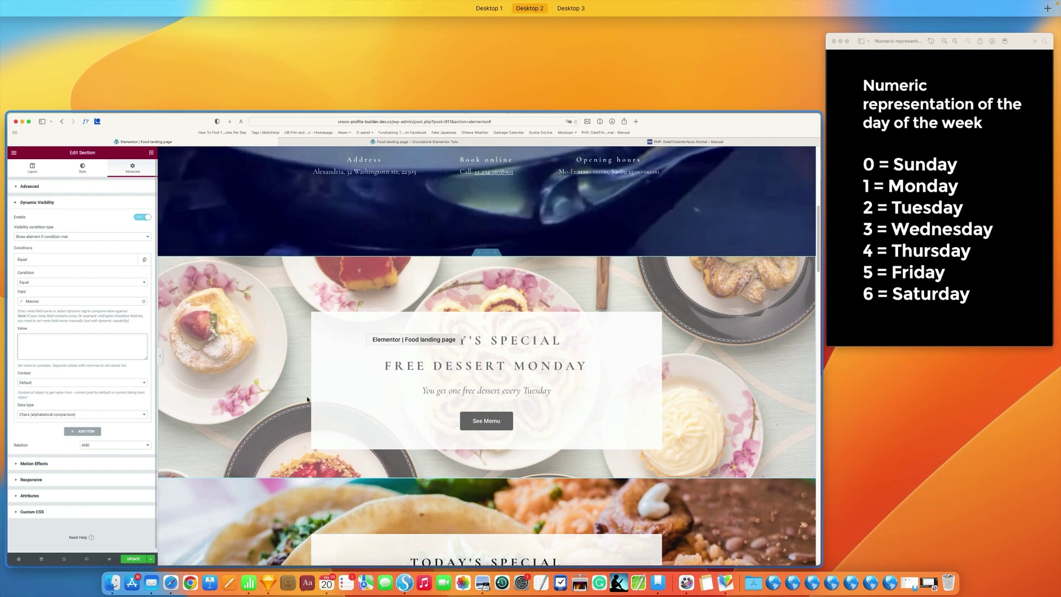
click(76, 342)
text(1)
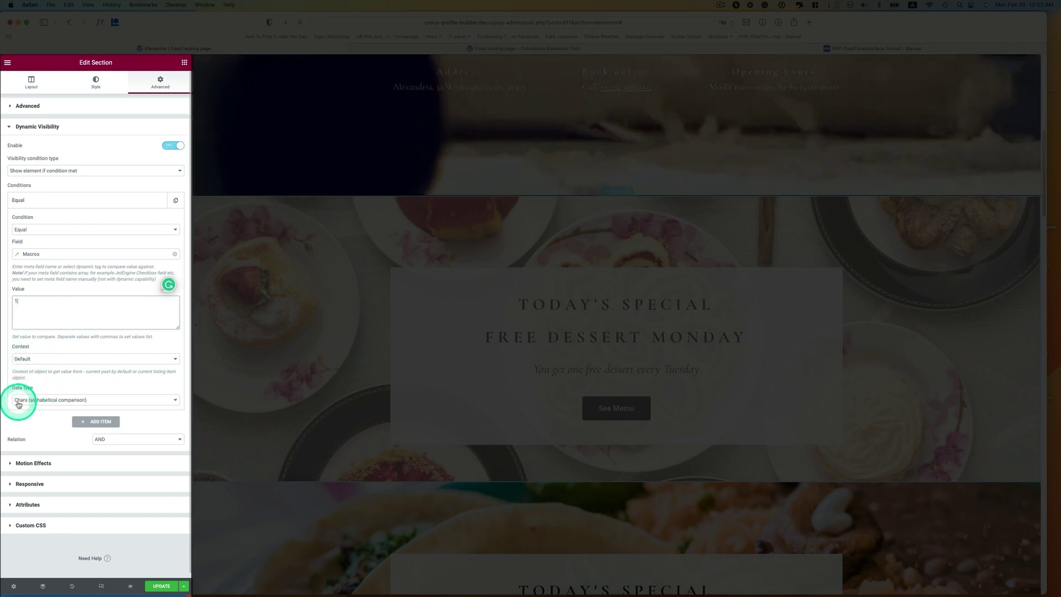
click(88, 399)
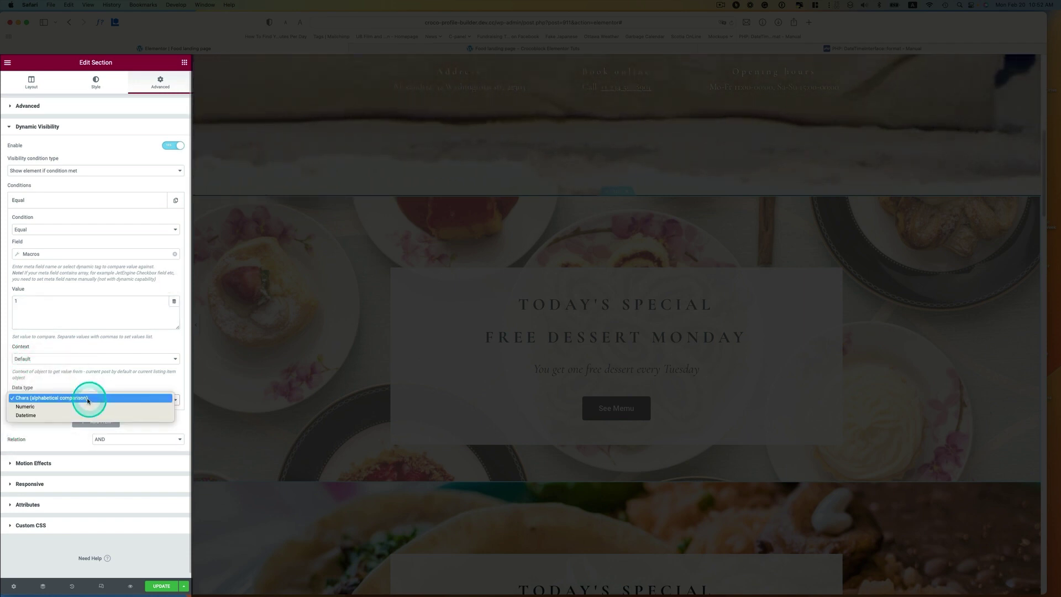
click(44, 398)
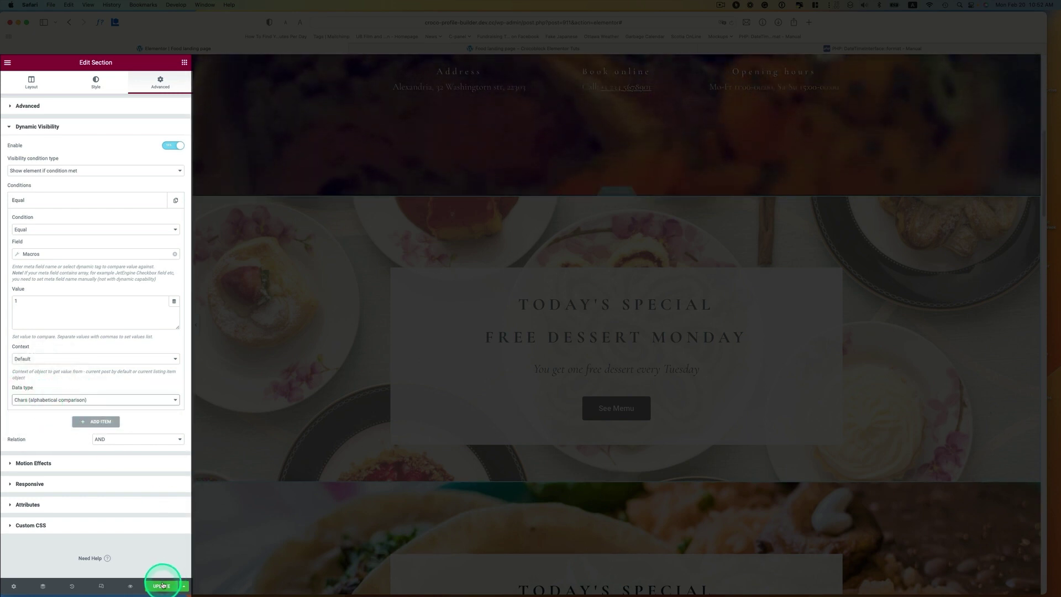
click(163, 587)
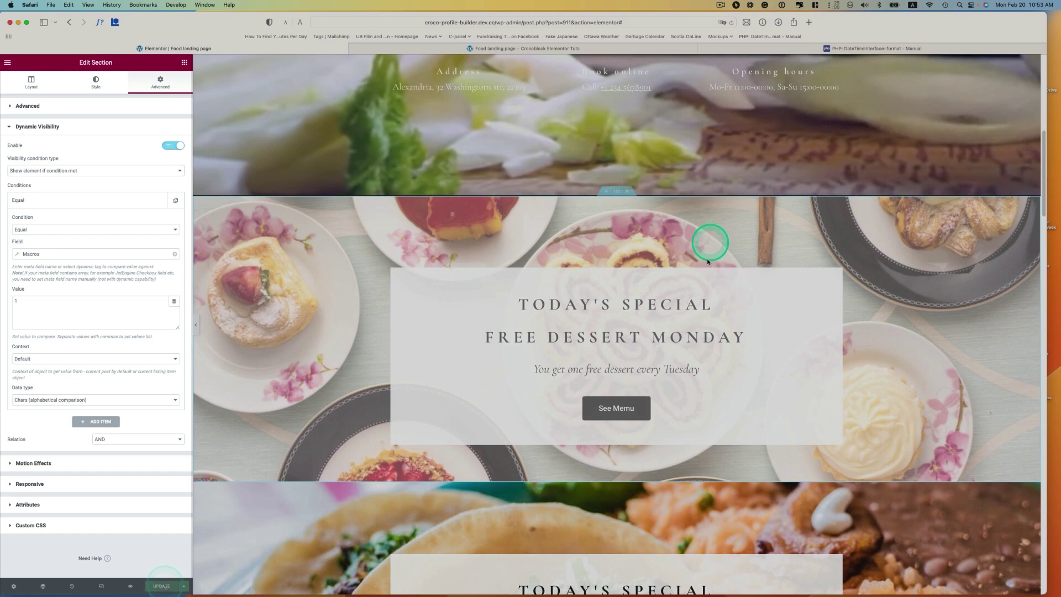
Step: Enable Dynamic Visibility on the Taco Tuesday section
scroll(707, 271, down, 2)
scroll(711, 273, down, 5)
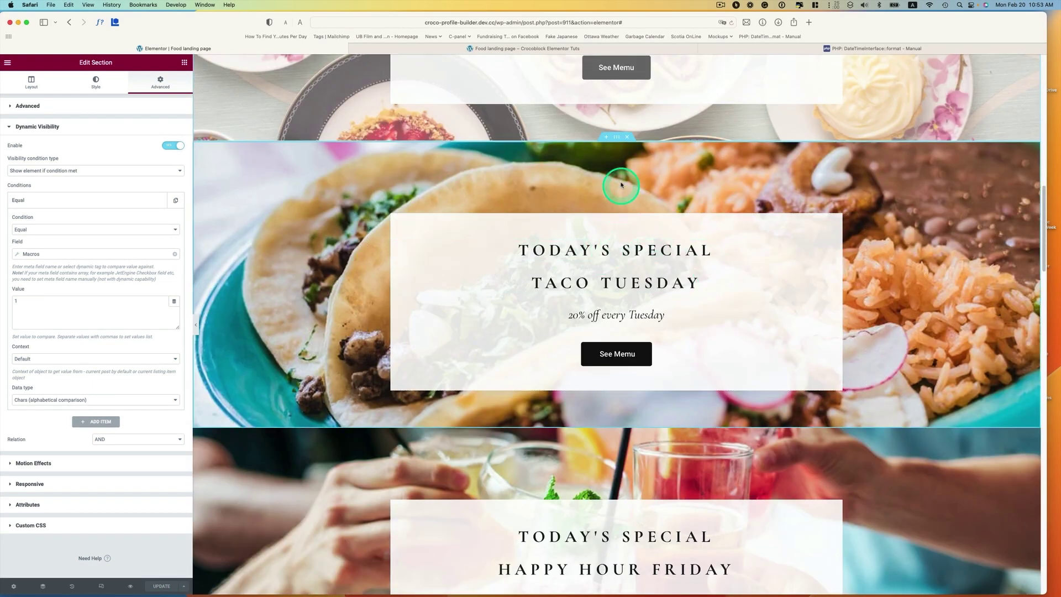
click(619, 140)
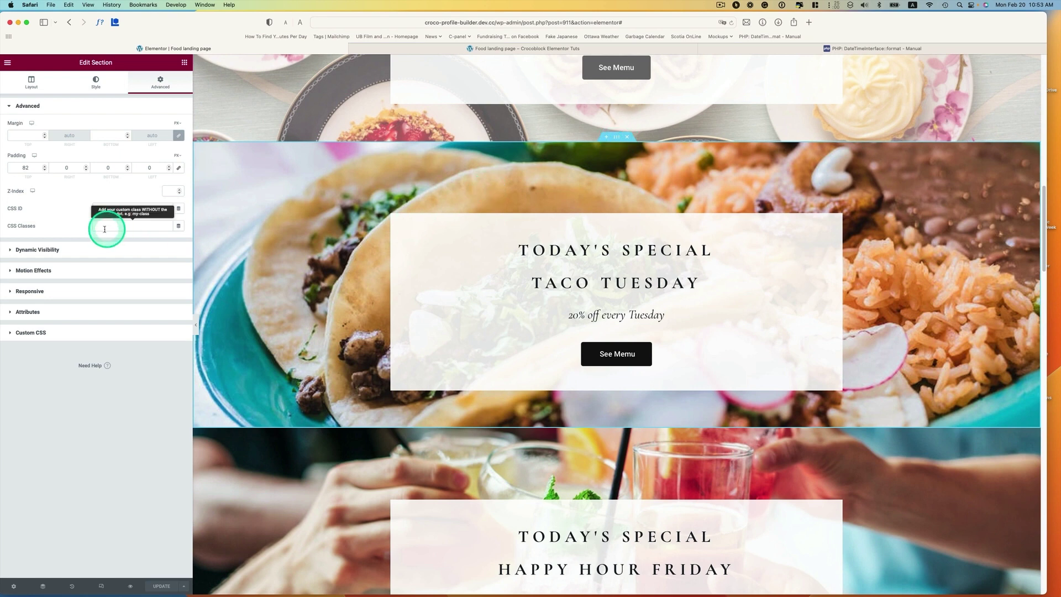
click(41, 252)
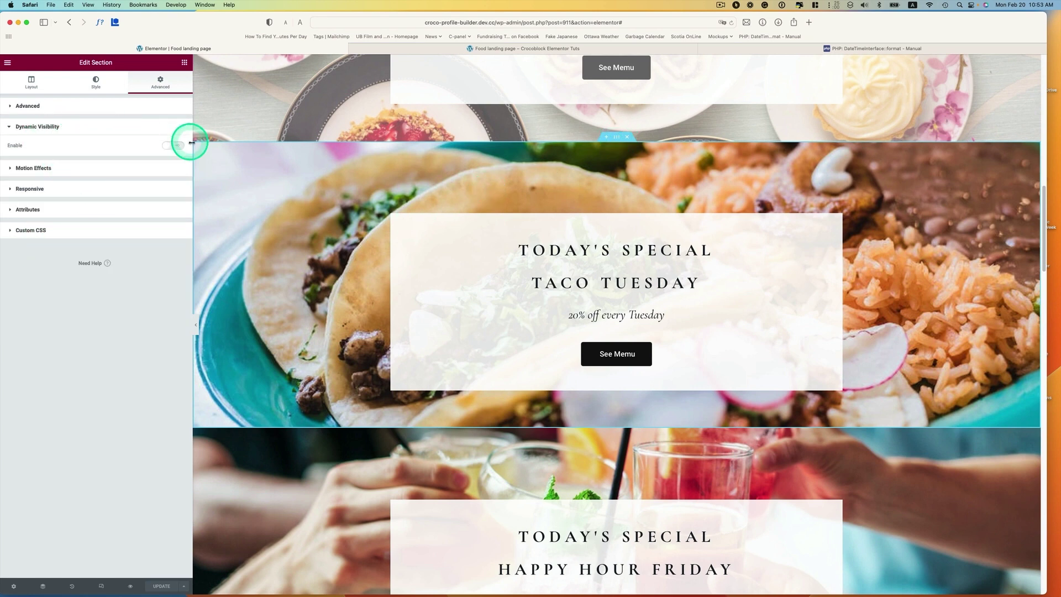
click(174, 147)
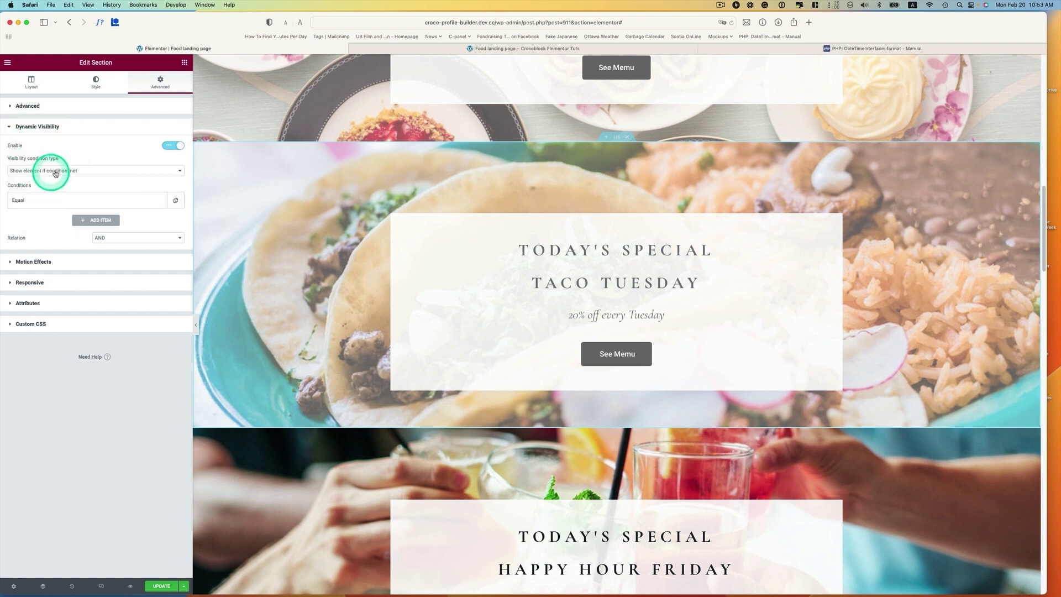
Step: Set Taco Tuesday's Equal weekday-macro condition value to 2
click(30, 203)
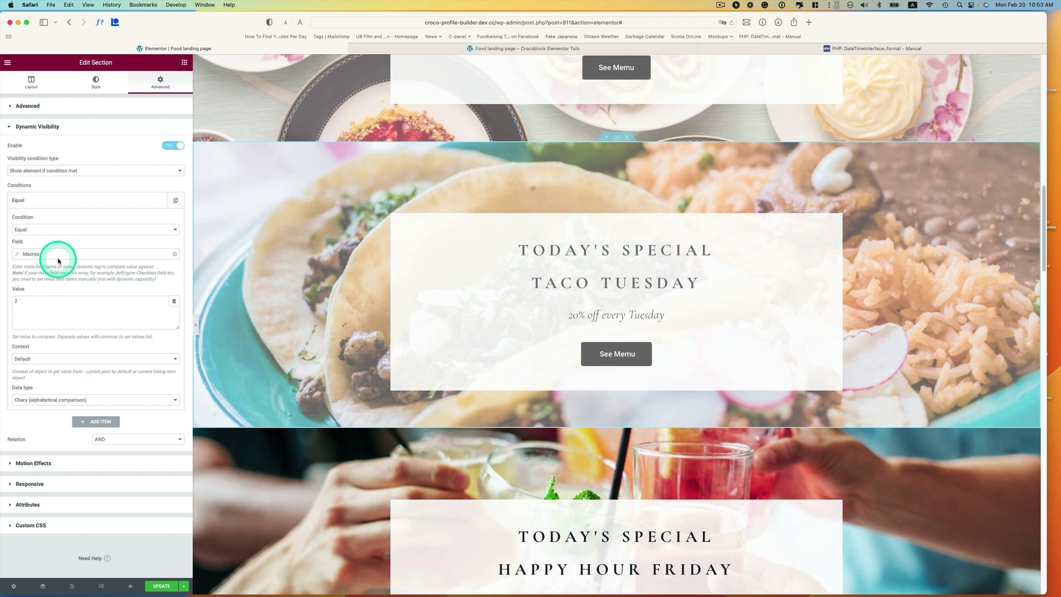
click(19, 255)
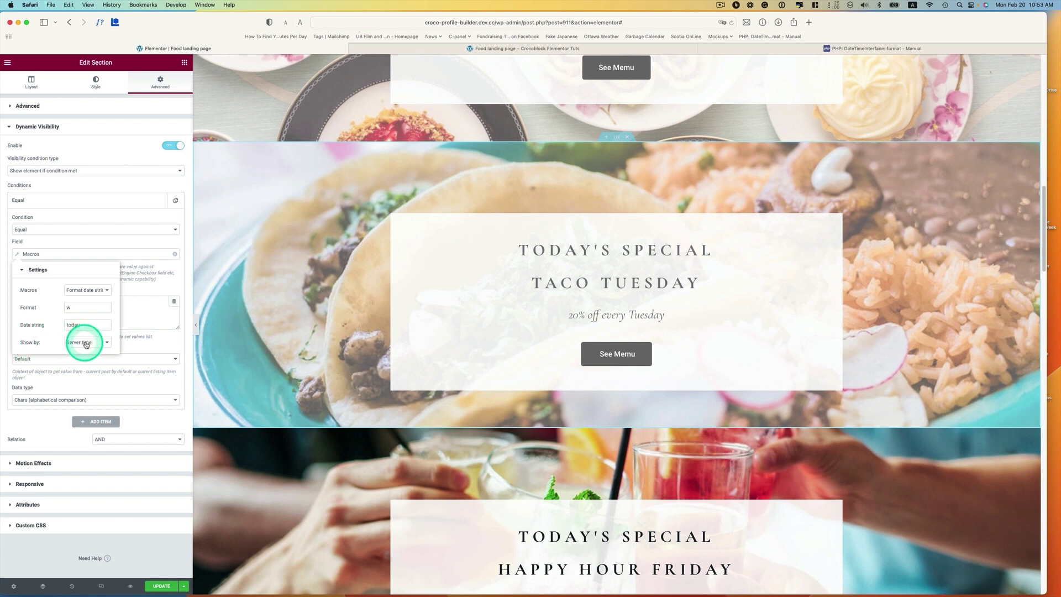
click(162, 322)
text(2)
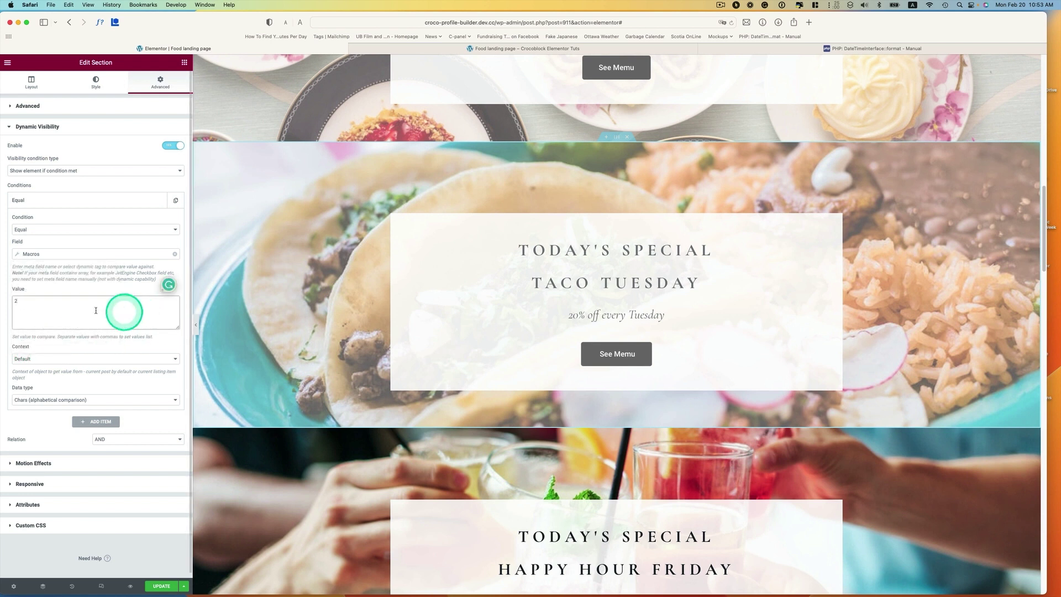
key(ctrl+Up)
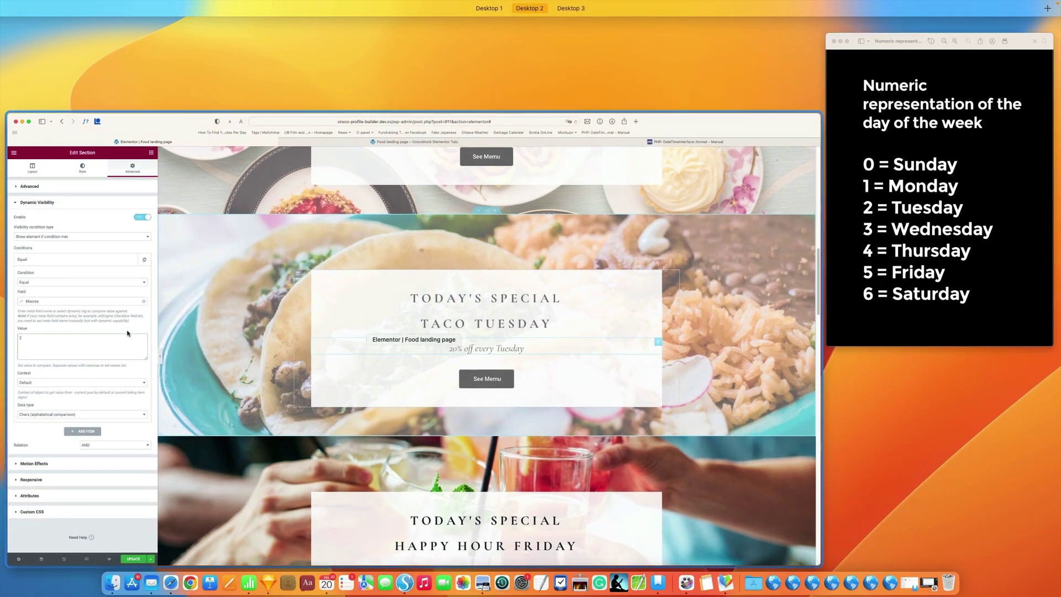
click(92, 335)
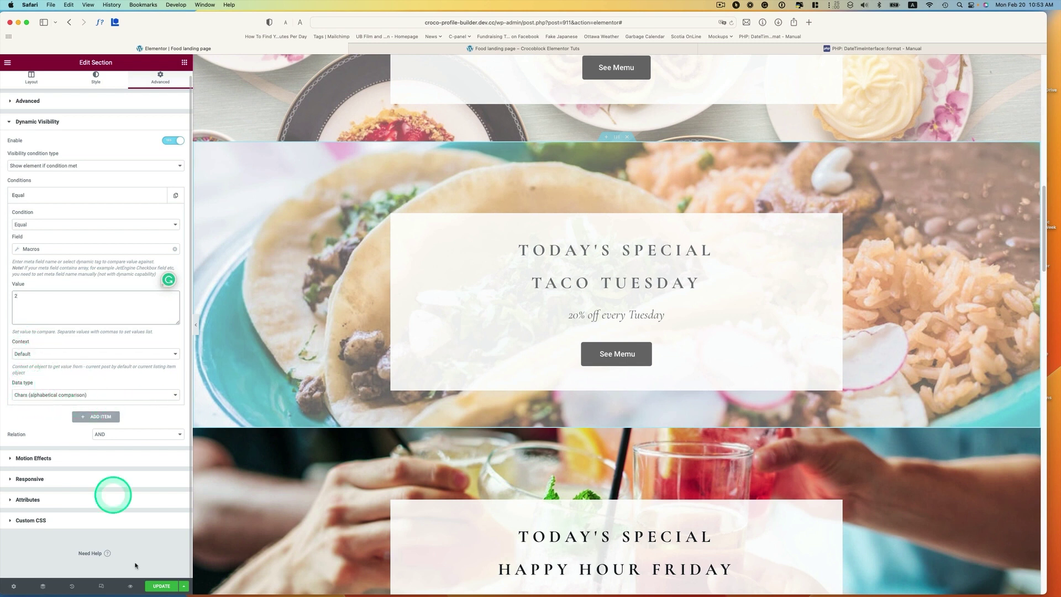
Step: Verify the Happy Hour Friday condition value is 5 against the weekday chart and calendar
click(506, 495)
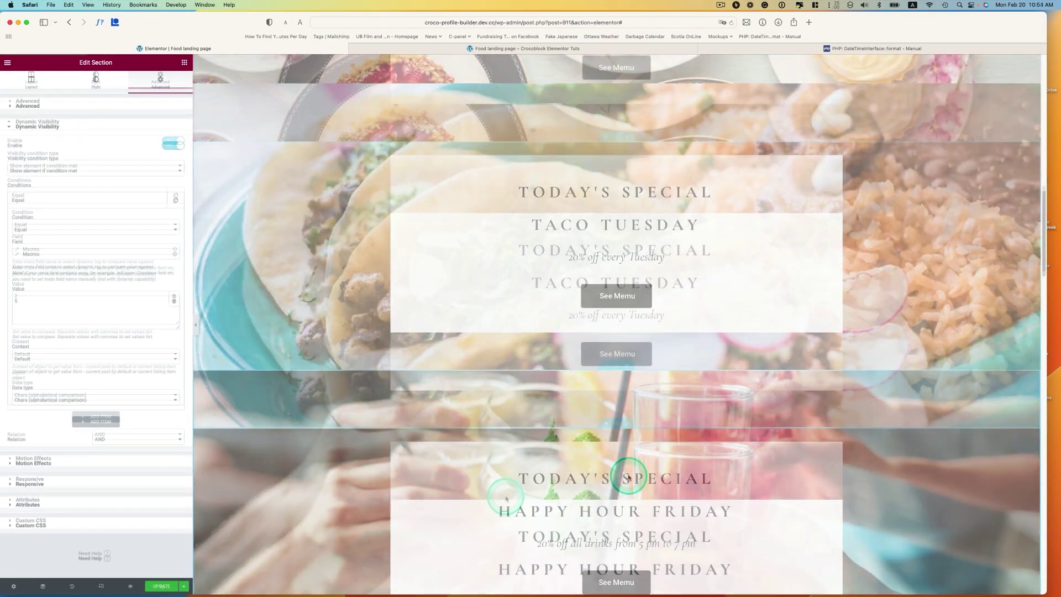
scroll(629, 476, down, 2)
scroll(632, 469, down, 1)
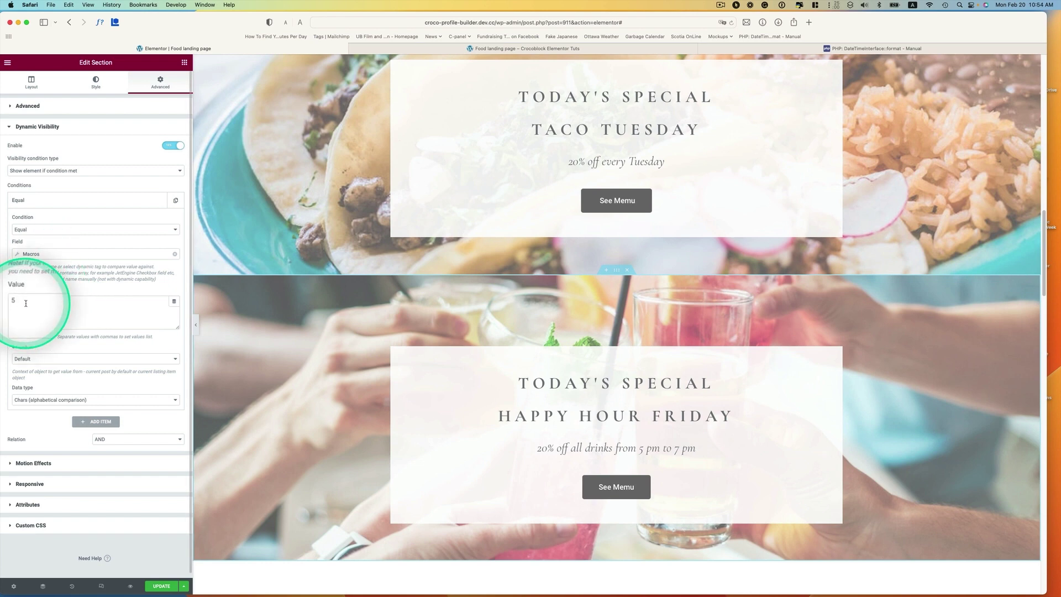
key(ctrl+Up)
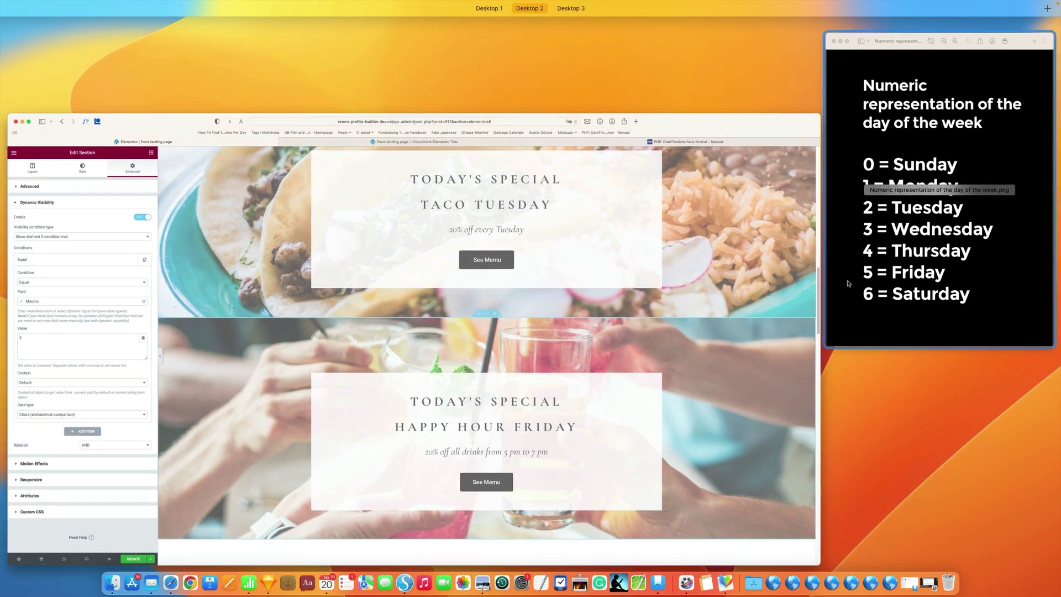
click(111, 349)
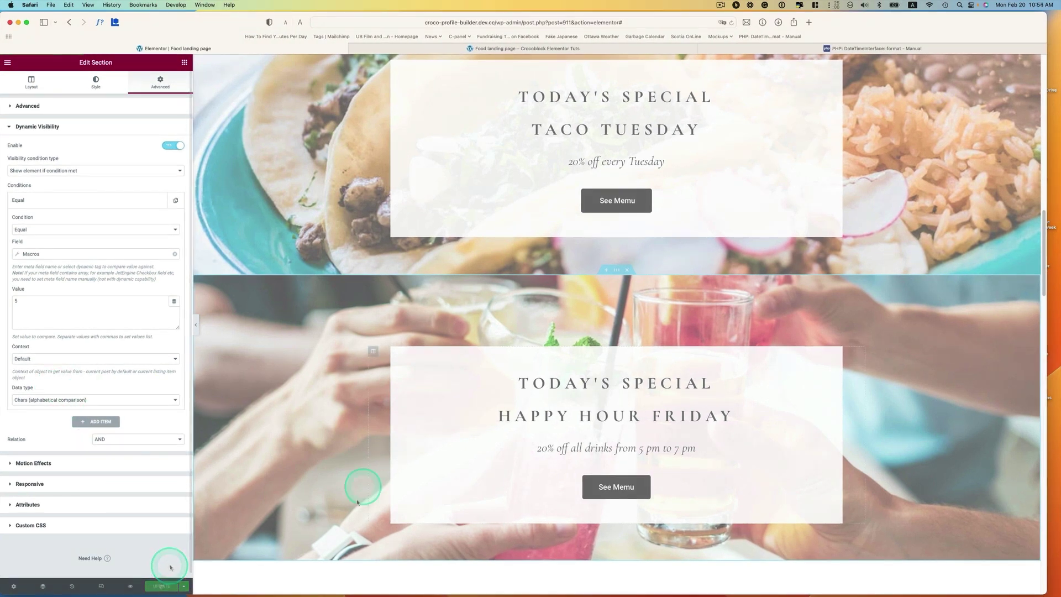
mouse_move(326, 579)
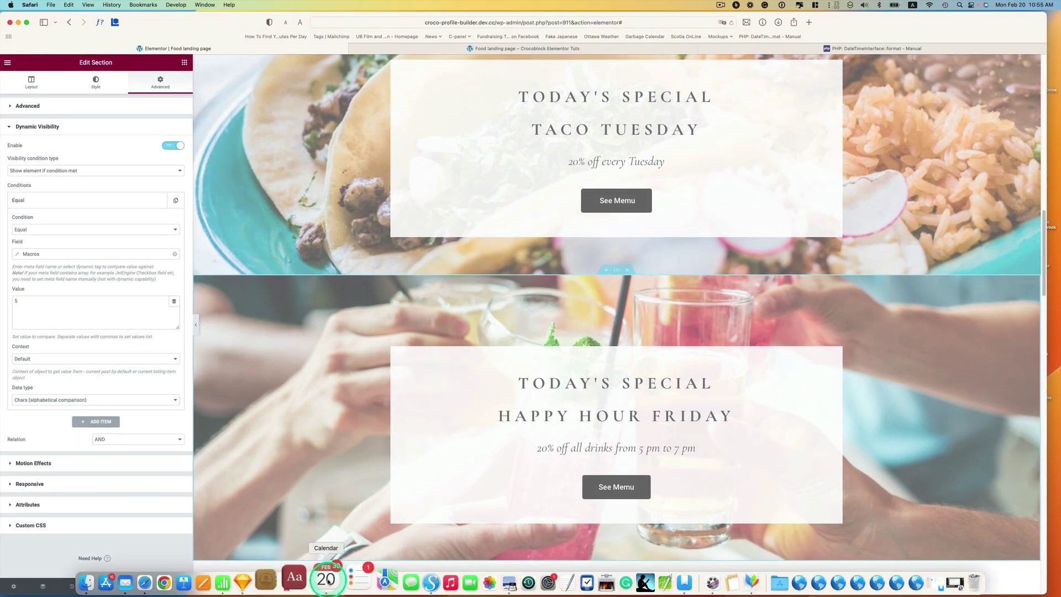
click(327, 579)
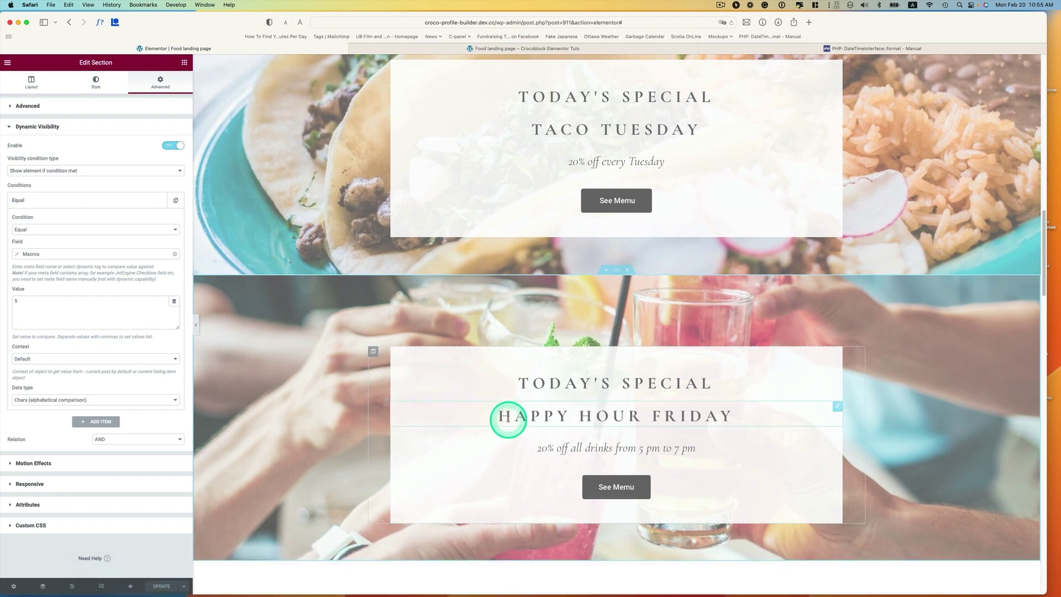
Step: Reload the live Kava Restaurant Food landing page to see the current specials
scroll(505, 420, up, 3)
mouse_move(526, 48)
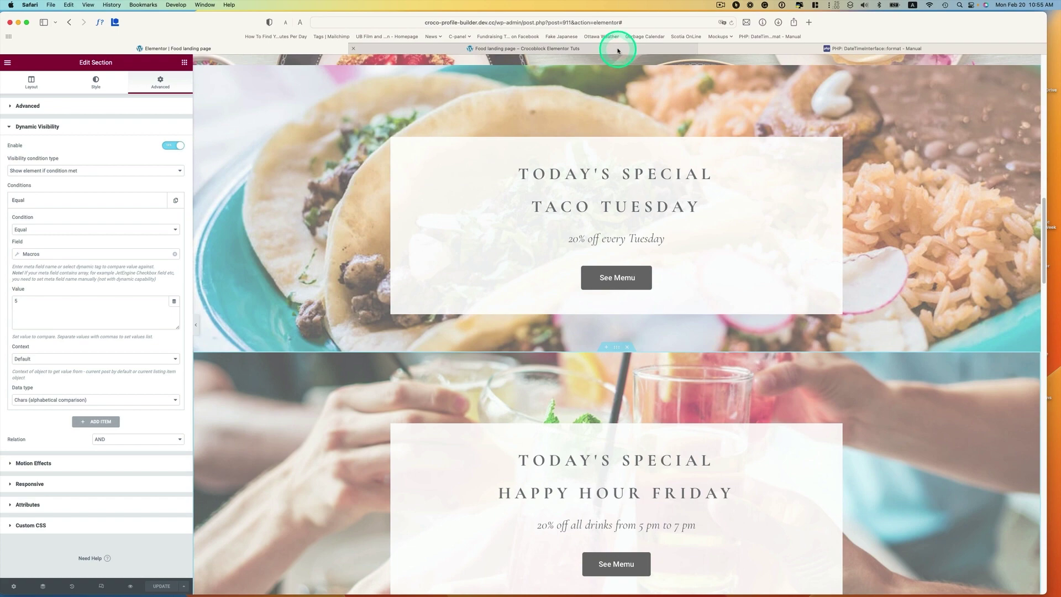
click(618, 48)
click(731, 23)
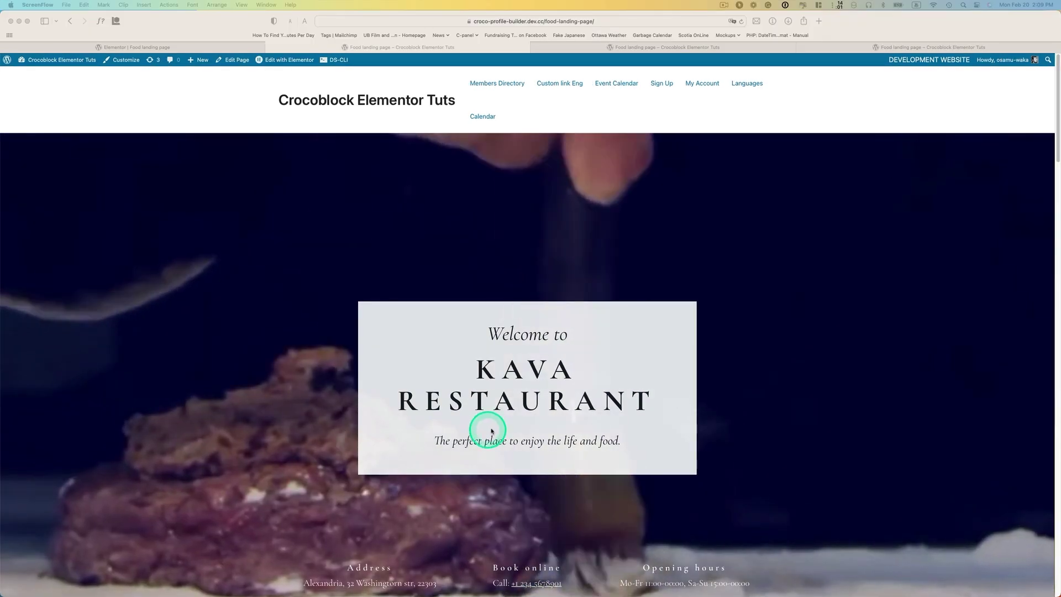
scroll(493, 431, down, 2)
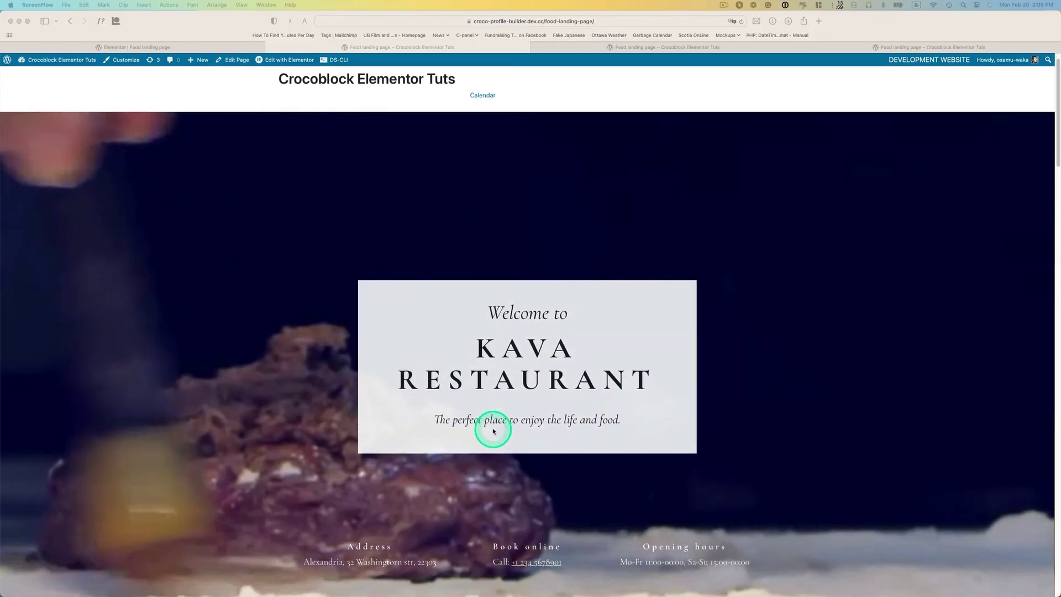
scroll(494, 431, down, 3)
scroll(494, 431, down, 3)
scroll(494, 432, down, 2)
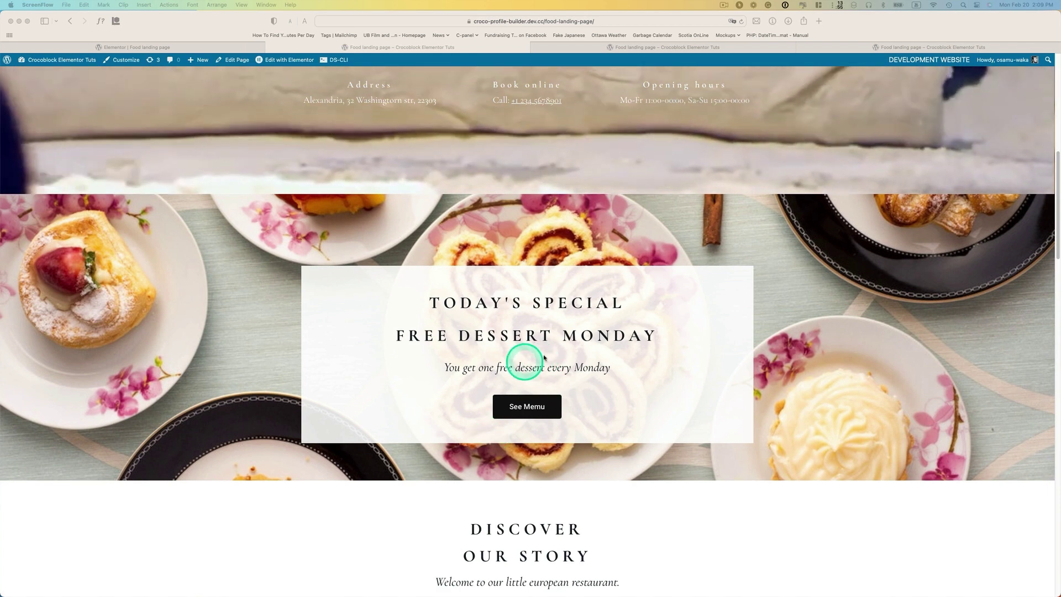
scroll(543, 382, down, 2)
scroll(544, 381, down, 2)
scroll(544, 382, down, 1)
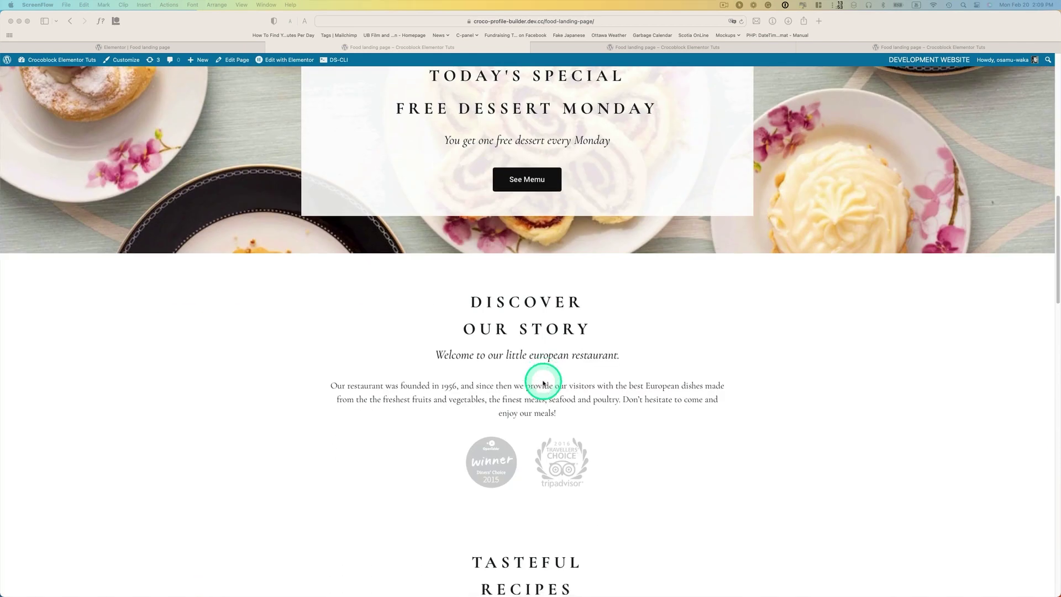
scroll(543, 383, down, 1)
scroll(543, 383, down, 1)
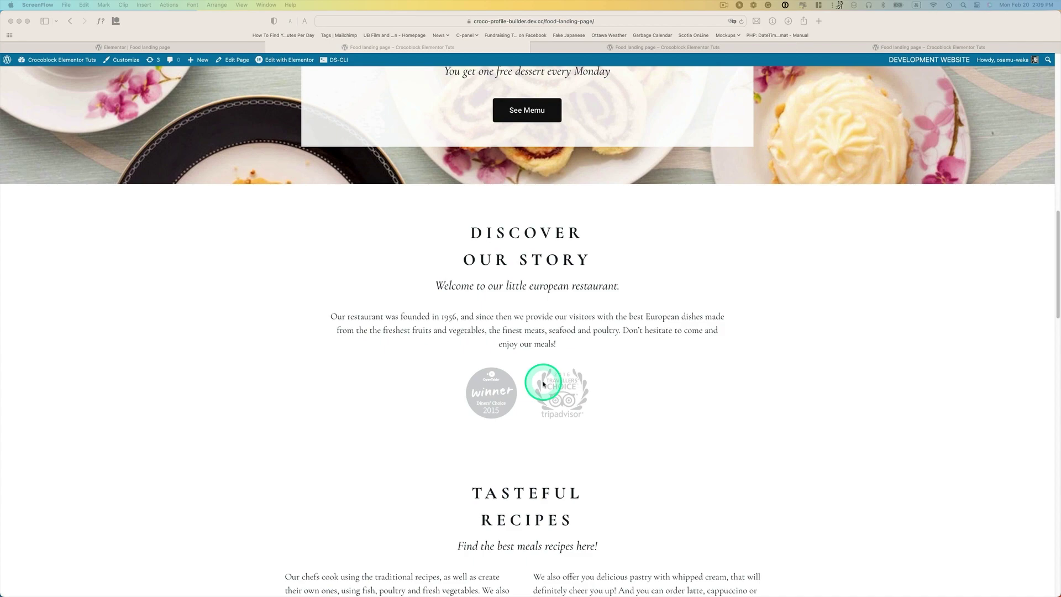
scroll(543, 383, up, 2)
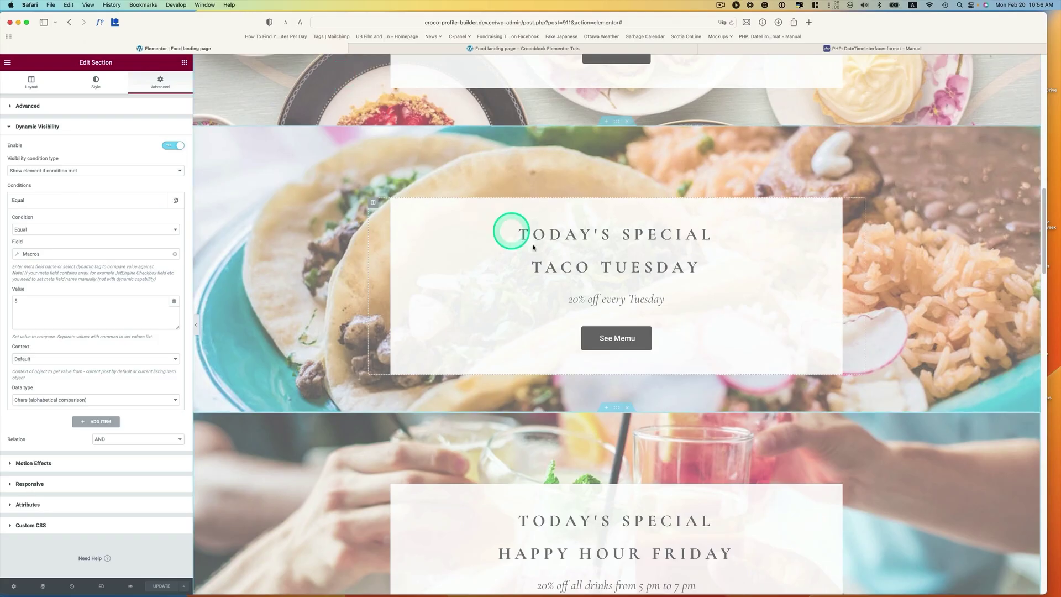
scroll(610, 375, down, 1)
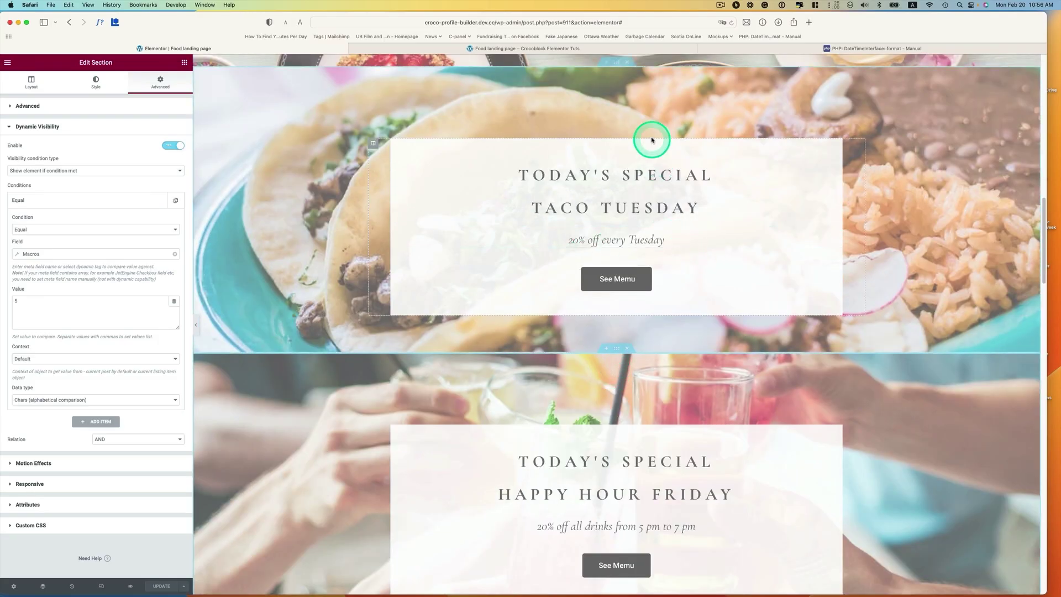
scroll(544, 385, up, 2)
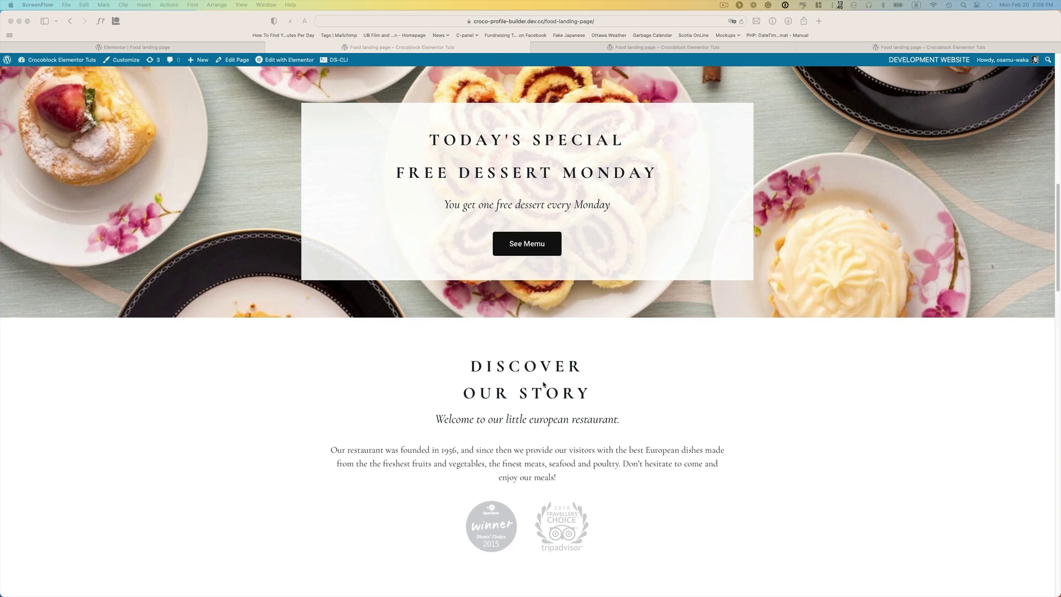